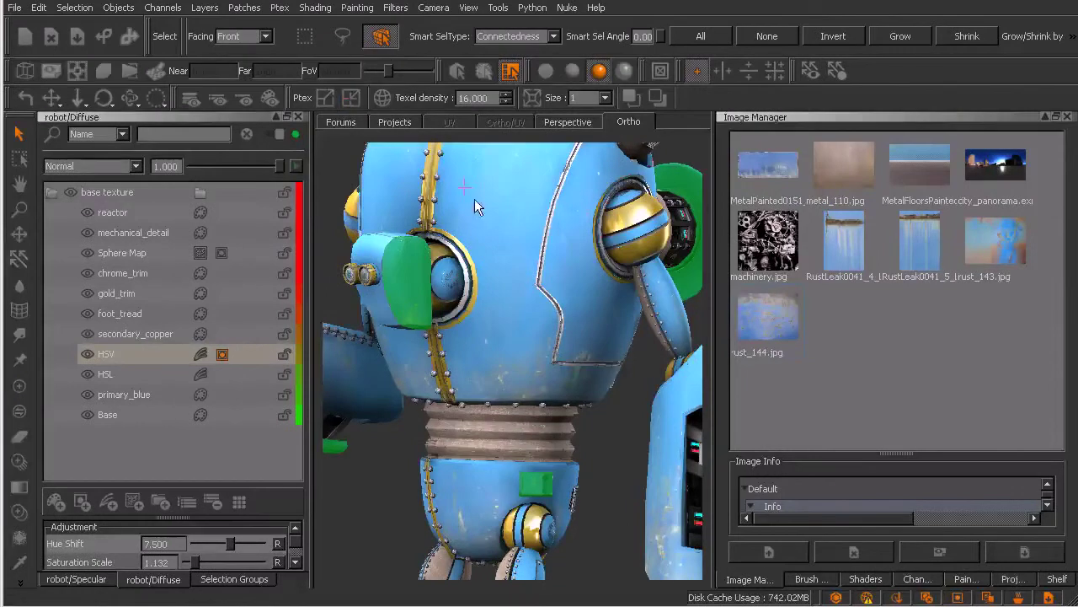
- Select the robot's torso geometry and hide everything that is unselected
left_click(517, 328)
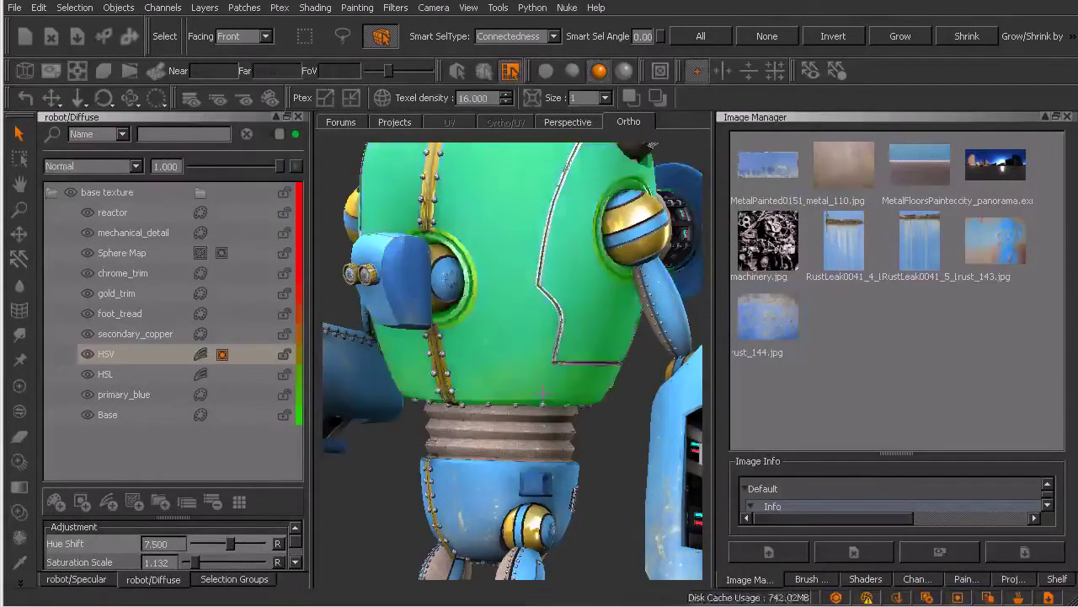
middle_click_drag(543, 389, 570, 342)
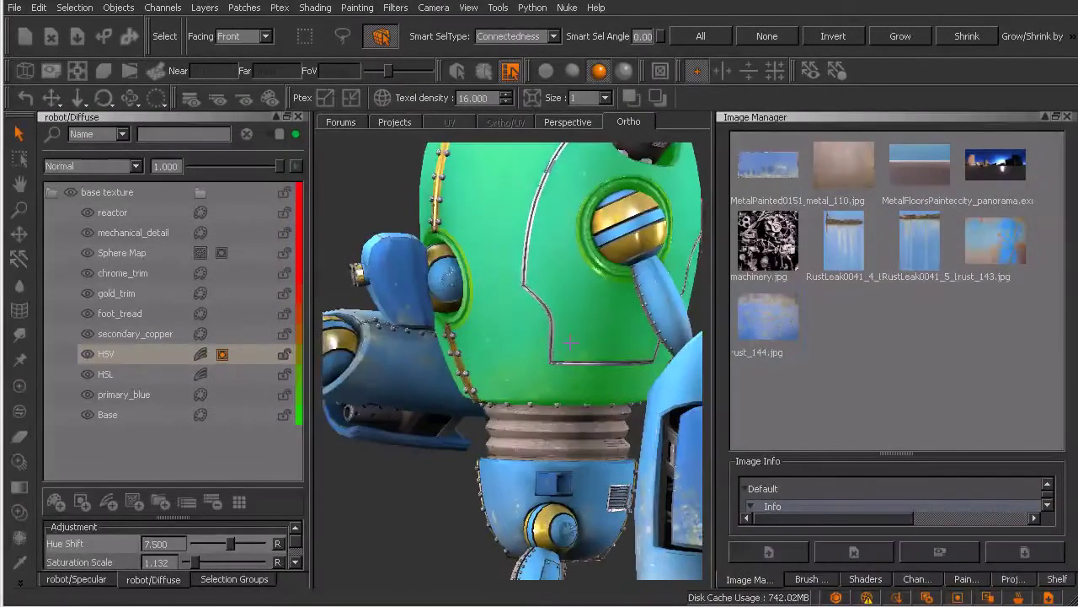
scroll(571, 343, "up", 4)
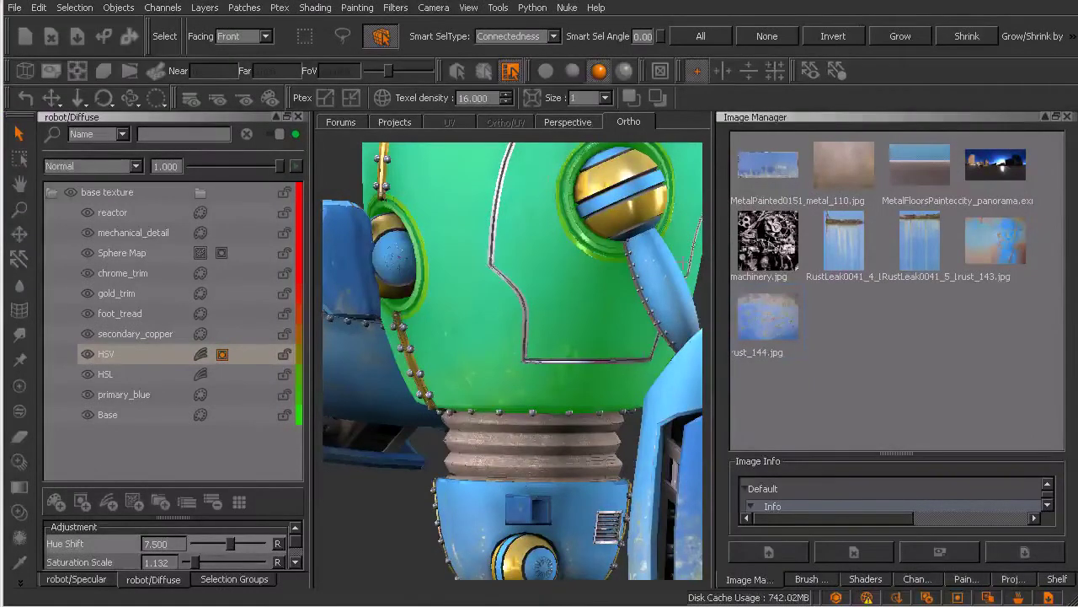
left_click_drag(590, 340, 607, 340, "alt")
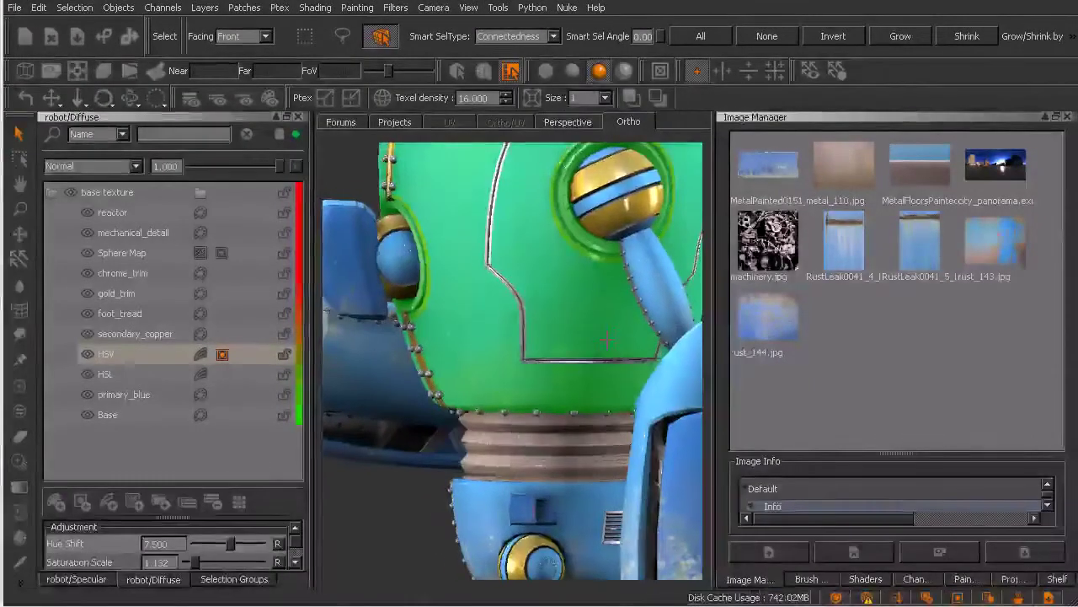
left_click(79, 10)
left_click(128, 88)
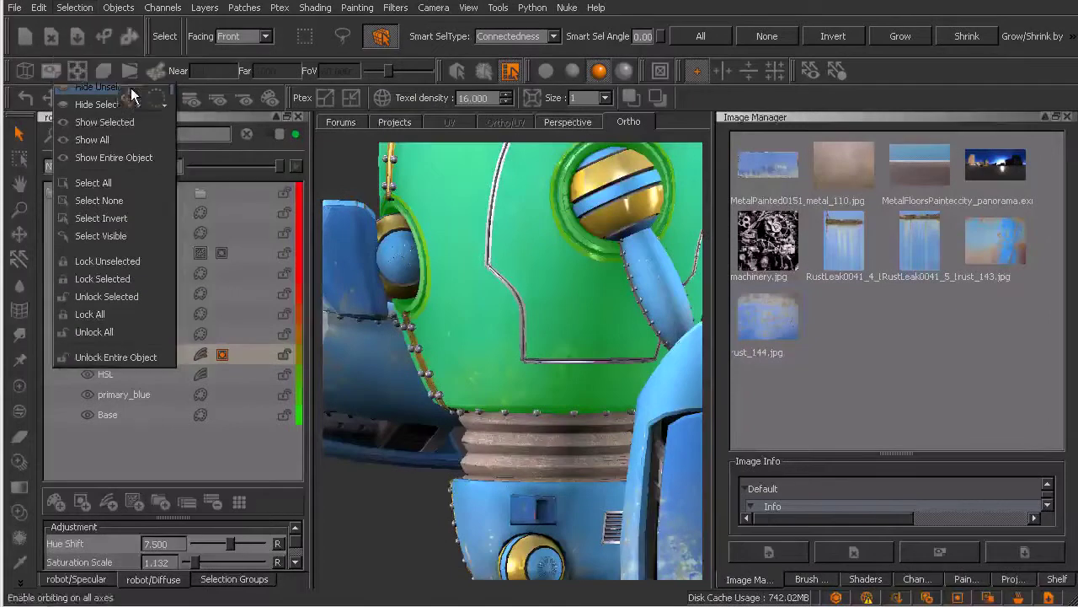
- Preview the reference images RustLeak0041_4, rust_143.jpg and rust_144.jpg at full size
left_click_drag(582, 324, 582, 346, "alt")
middle_click_drag(582, 346, 583, 373, "alt")
left_click_drag(583, 372, 578, 369, "alt")
middle_click_drag(578, 368, 519, 404)
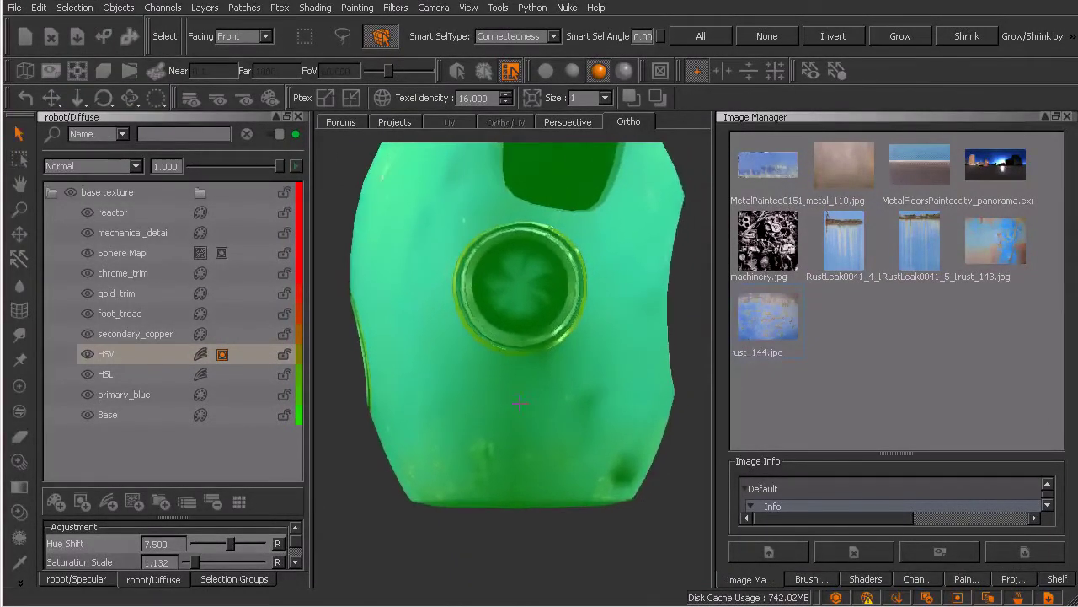
right_click_drag(523, 353, 566, 373, "alt")
middle_click_drag(565, 373, 561, 354, "alt")
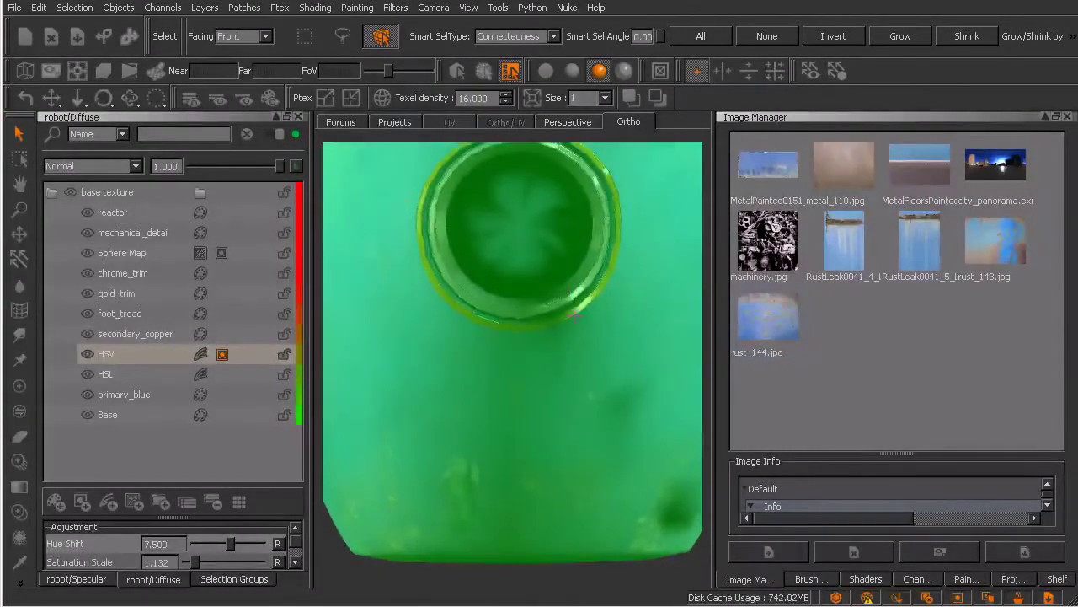
right_click_drag(567, 335, 573, 340)
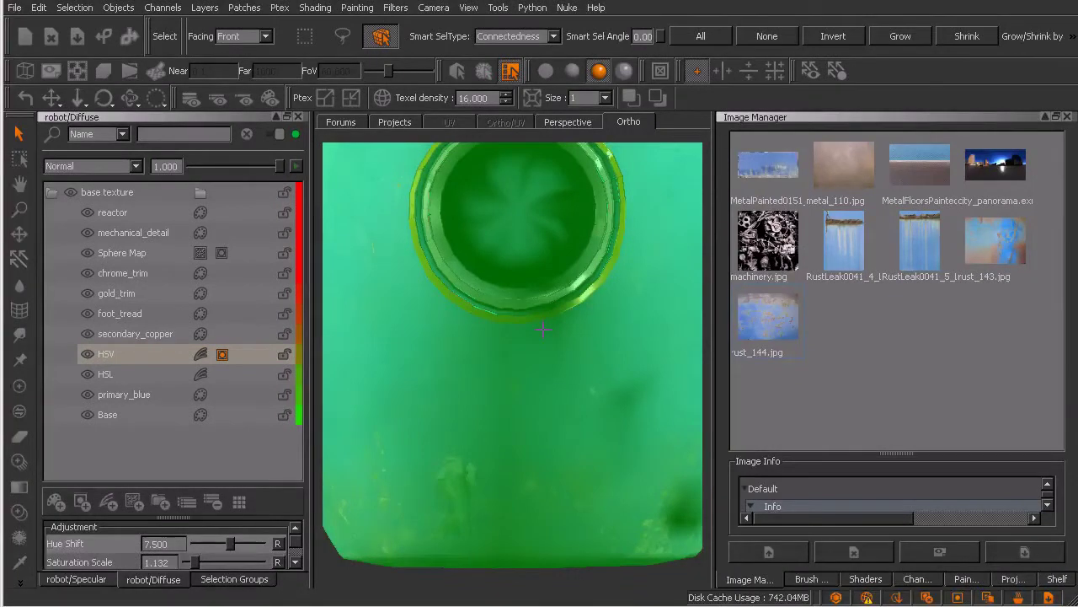
double_click(843, 243)
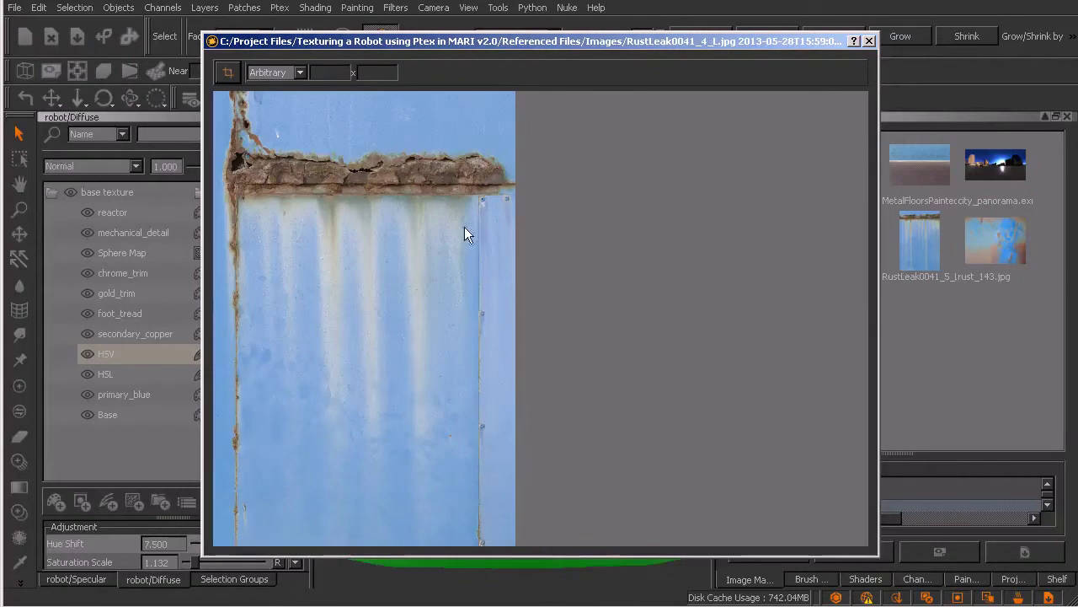
left_click(869, 40)
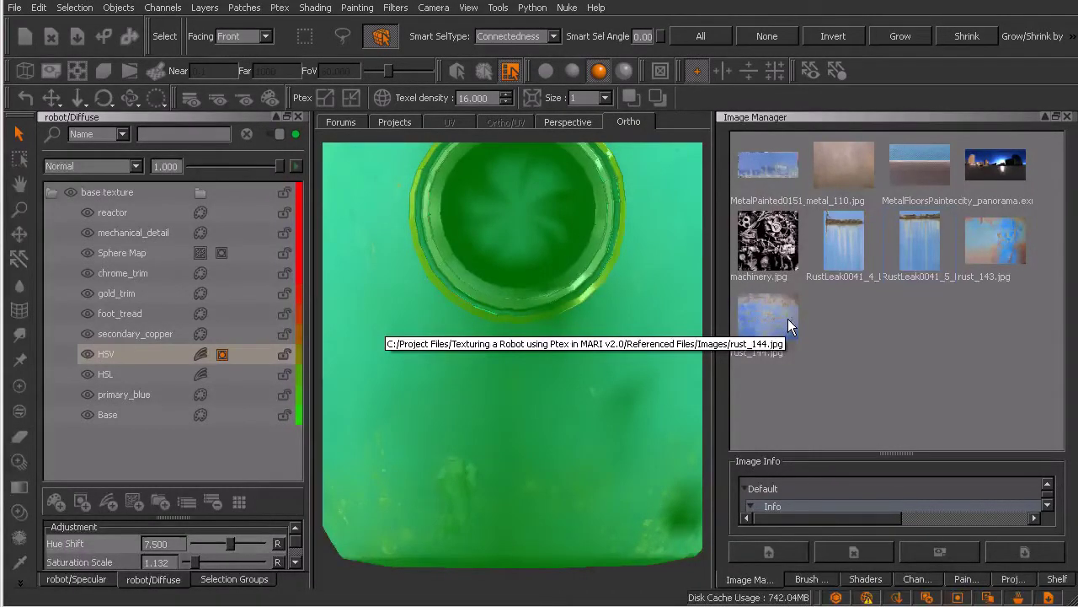
double_click(992, 248)
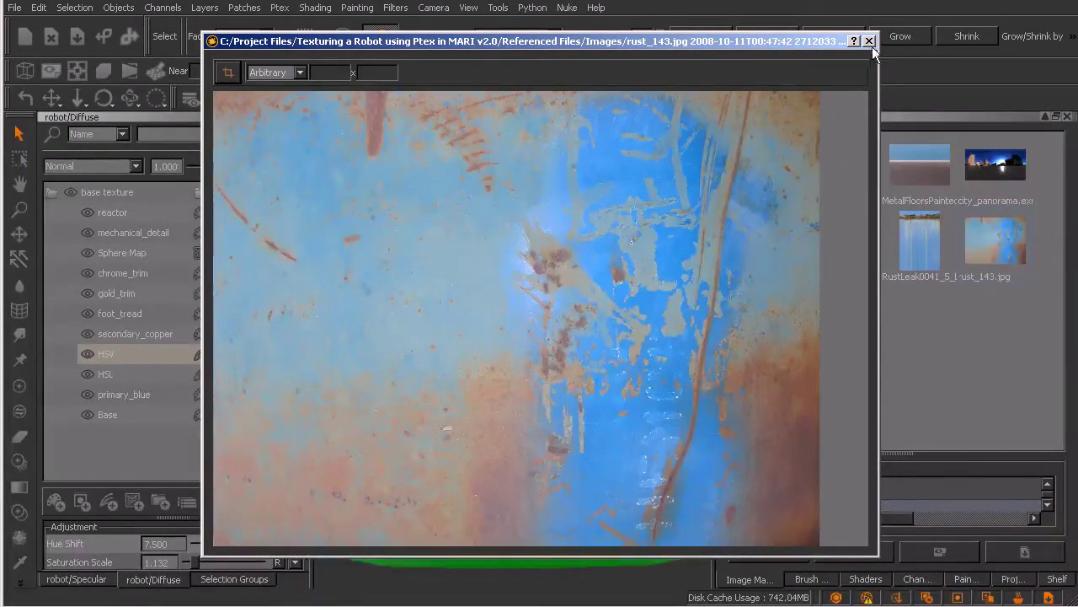
left_click(870, 42)
double_click(775, 310)
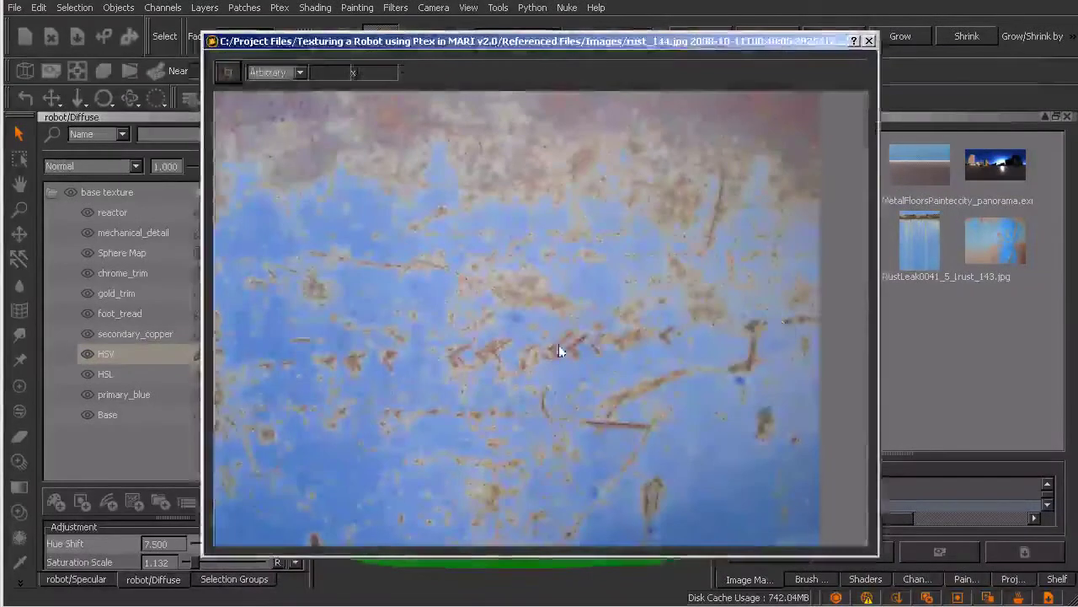
left_click(870, 42)
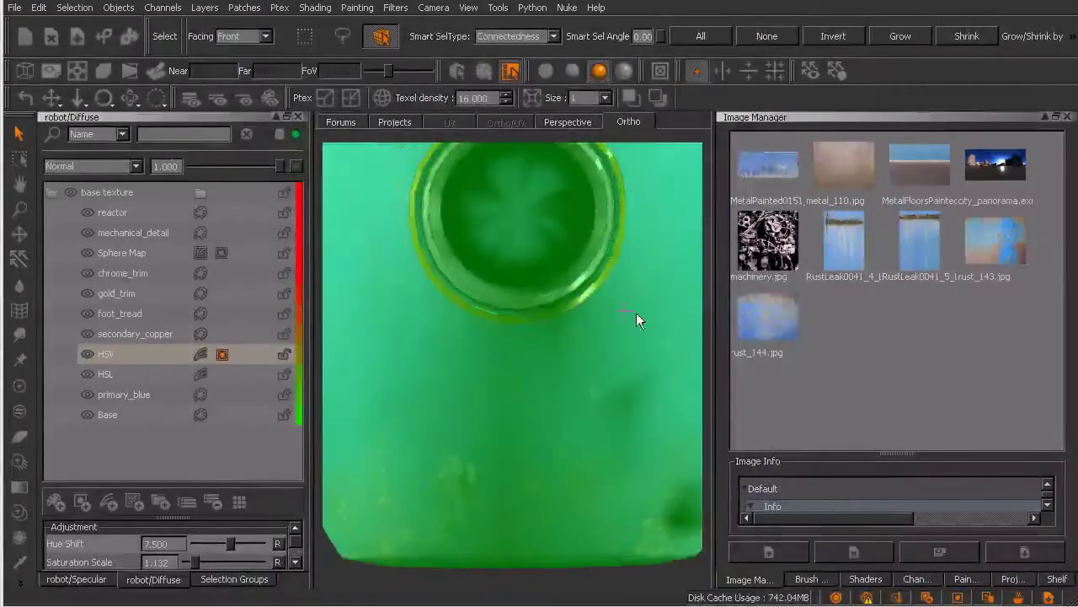
- Load RustLeak0041_4 into Paint Through and position it so its rusty edge lies across the torso's round arm socket
mouse_move(847, 247)
left_mouse_down()
mouse_move(580, 334)
mouse_move(594, 341)
mouse_move(496, 361)
left_mouse_up()
mouse_move(572, 350)
left_mouse_down("ctrl+shift")
mouse_move(497, 371)
mouse_move(548, 356)
mouse_move(541, 368)
left_mouse_up("ctrl+shift")
left_click_drag(583, 309, 589, 296)
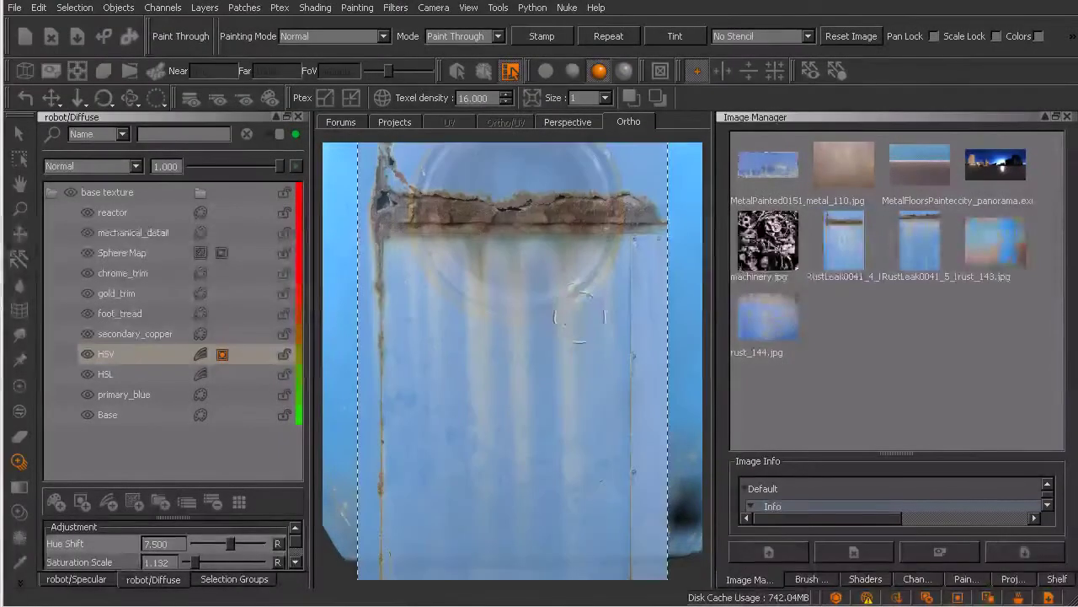
right_click_drag(573, 318, 583, 324, "alt")
middle_click_drag(583, 324, 589, 325, "alt")
mouse_move(618, 325)
left_mouse_down("ctrl+shift")
mouse_move(613, 338)
mouse_move(606, 301)
left_mouse_up("ctrl+shift")
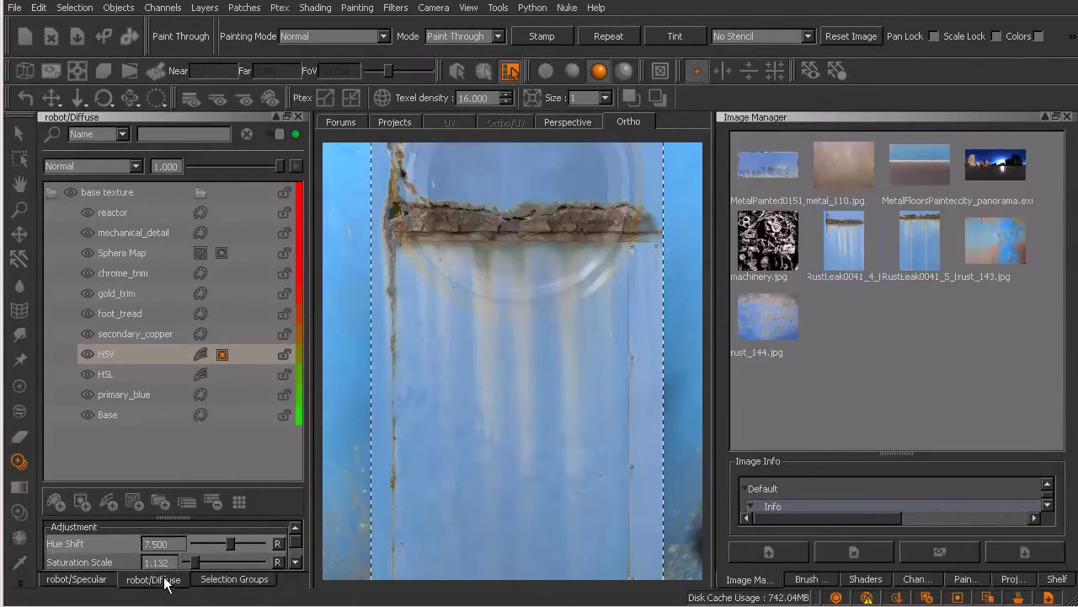
- Add a new paint layer above the base texture group and name it "rust"
left_click(155, 194)
left_click(55, 502)
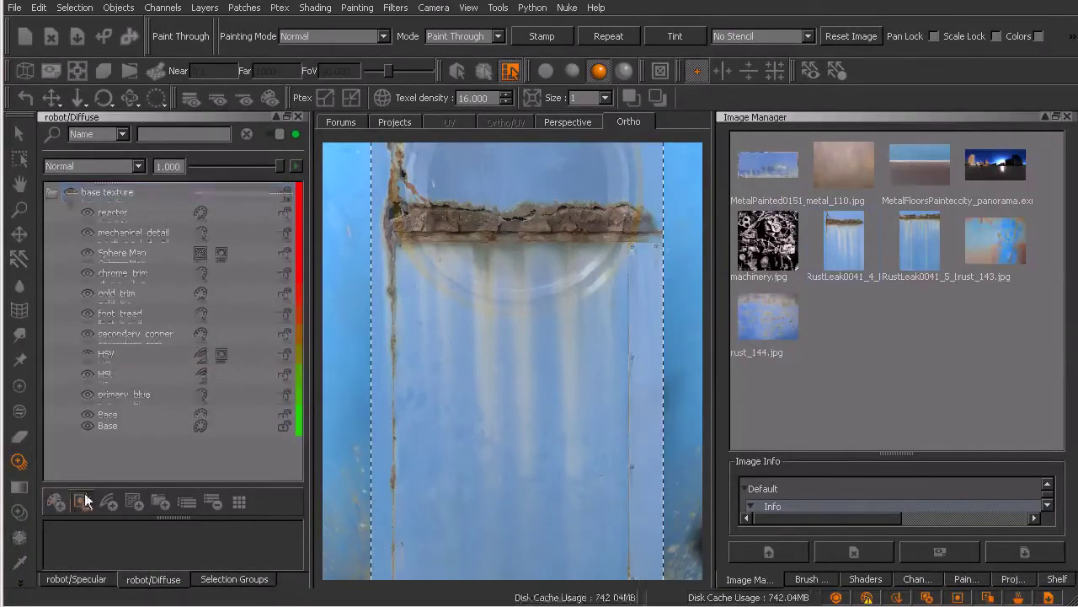
double_click(94, 193)
type("rust")
key("Return")
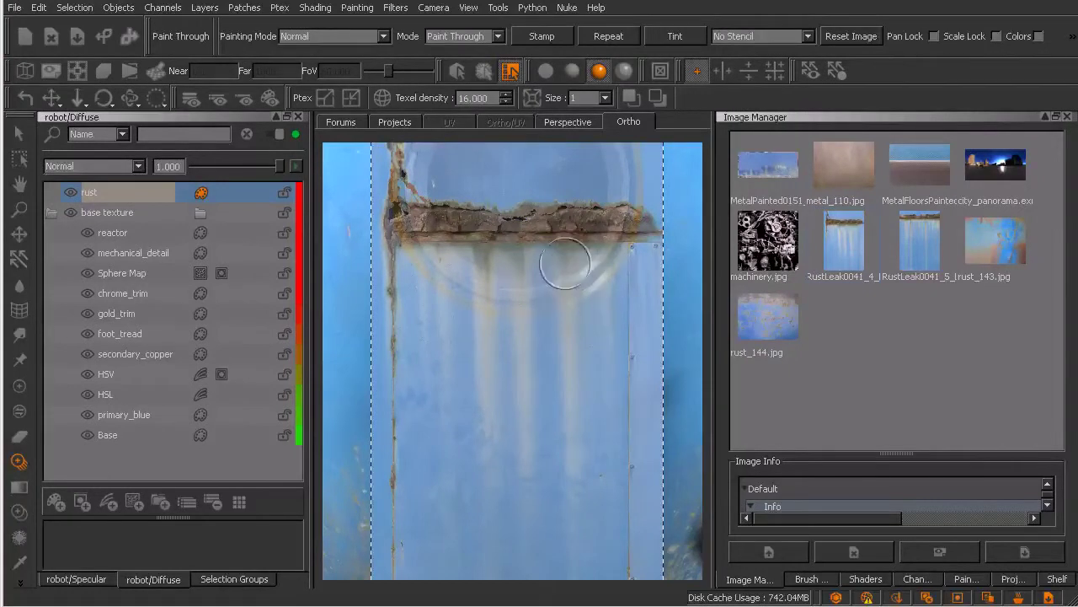
- Choose the Default basic brush and paint a first patch of the rust image through beside the arm socket
key("k")
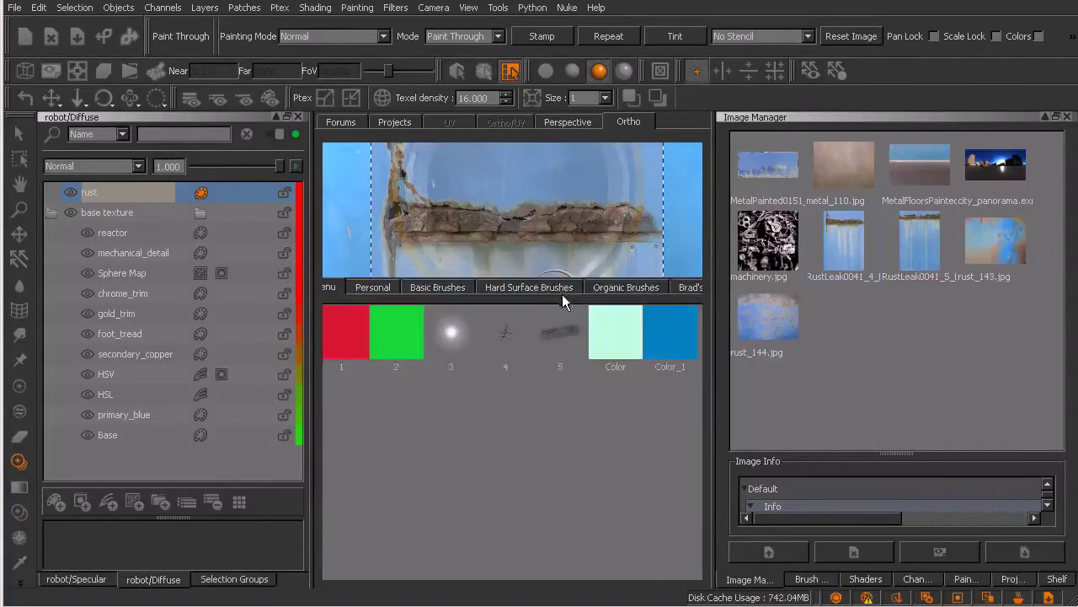
left_click(438, 287)
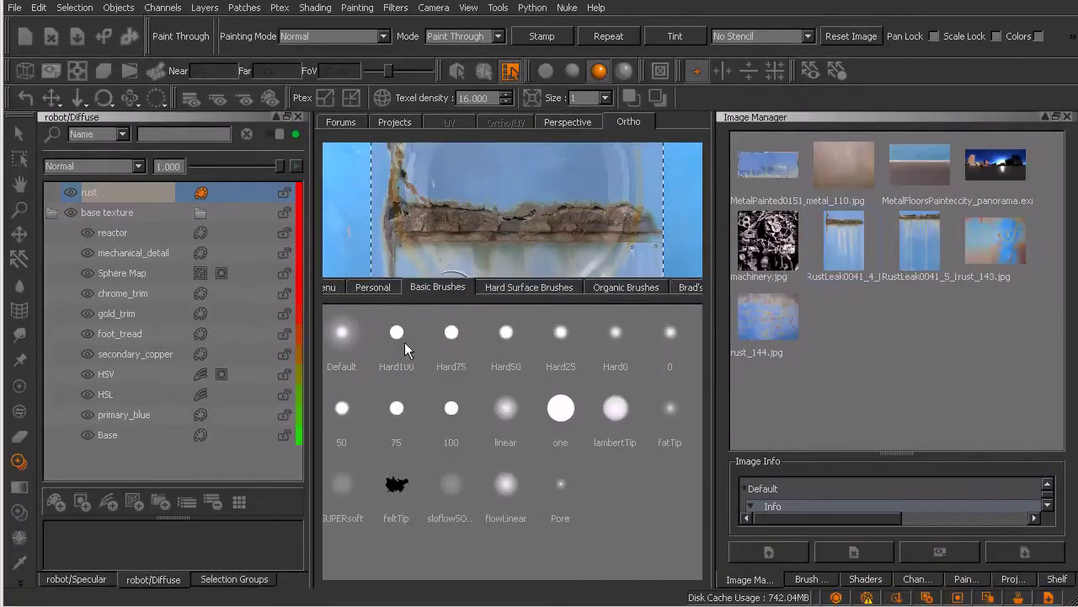
left_click(347, 334)
key("shift+s")
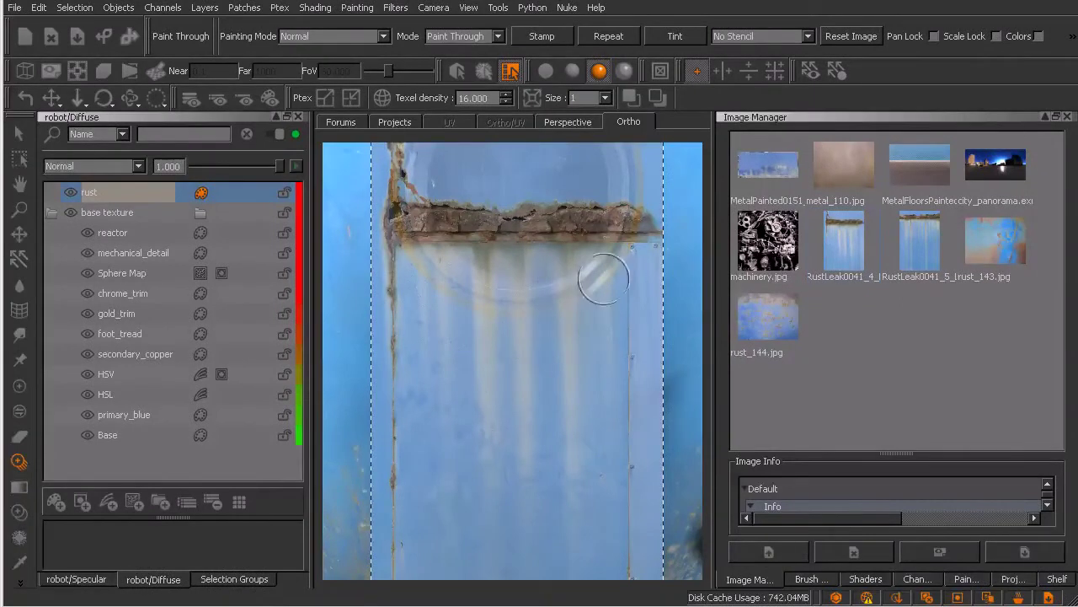
mouse_move(646, 225)
left_mouse_down()
mouse_move(648, 242)
mouse_move(607, 235)
mouse_move(605, 275)
mouse_move(565, 244)
mouse_move(492, 251)
left_mouse_up()
left_click_drag(638, 246, 632, 257)
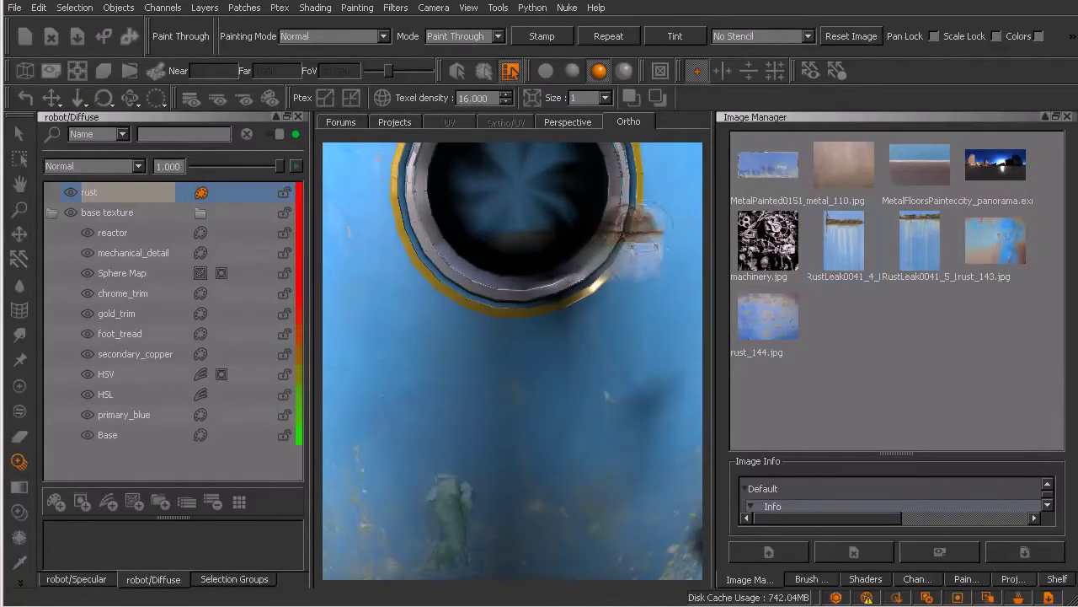
- Switch to the Hard25 brush, enlarge it and paint the whole rust-leak image onto the torso around and below the socket
key("k")
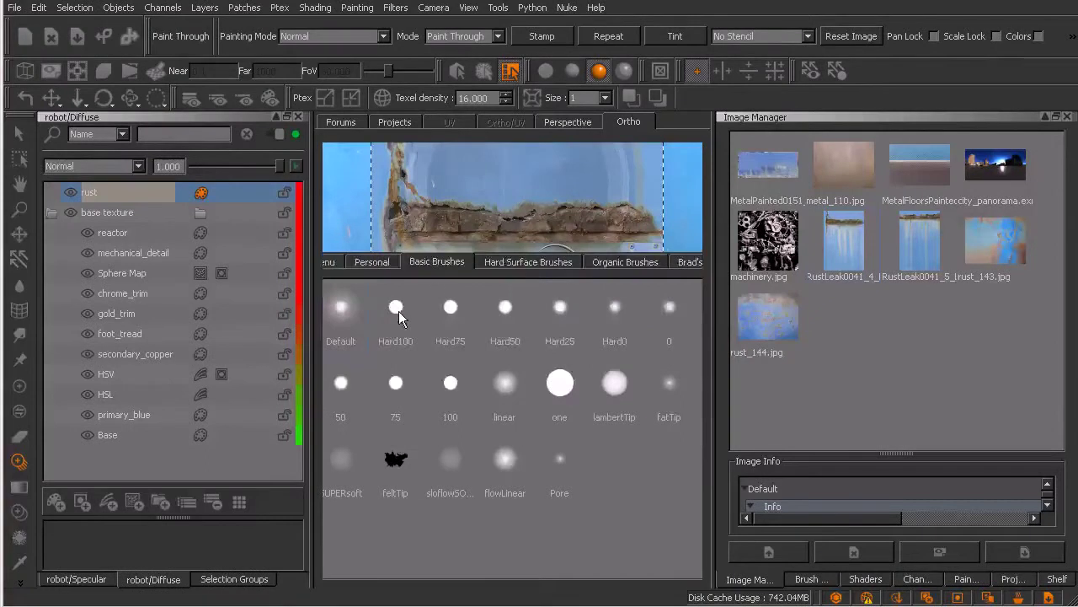
left_click(552, 319)
mouse_move(651, 239)
left_mouse_down()
mouse_move(646, 248)
mouse_move(625, 224)
mouse_move(646, 315)
left_mouse_up()
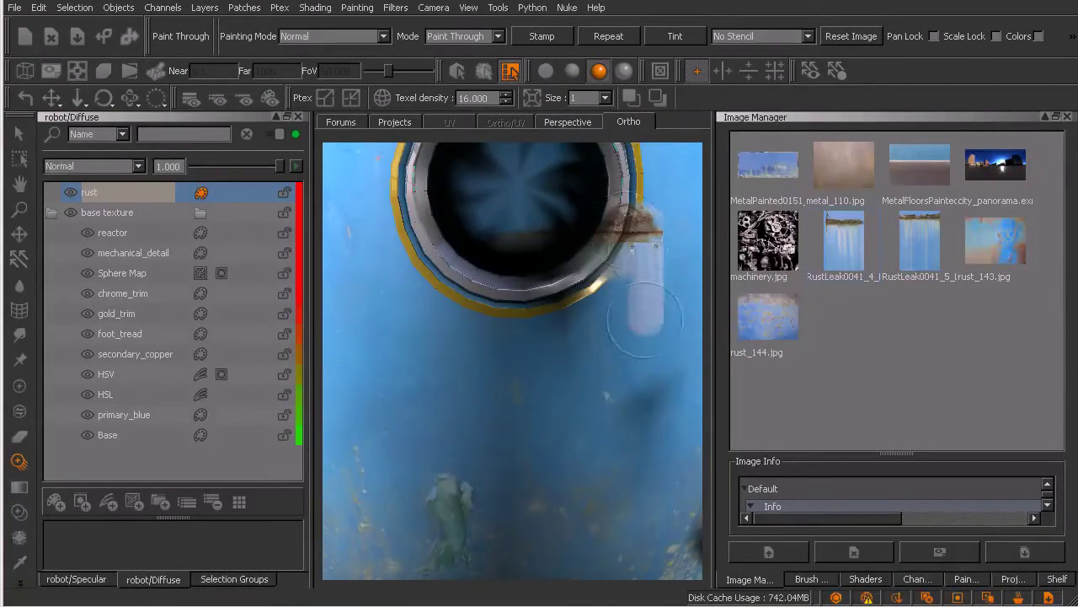
key("r")
left_click_drag(568, 318, 599, 318)
mouse_move(633, 239)
left_mouse_down()
mouse_move(404, 225)
mouse_move(390, 222)
mouse_move(394, 206)
mouse_move(396, 220)
mouse_move(406, 206)
mouse_move(393, 292)
mouse_move(422, 324)
mouse_move(497, 303)
mouse_move(632, 307)
mouse_move(573, 262)
mouse_move(518, 299)
mouse_move(467, 266)
mouse_move(412, 371)
mouse_move(594, 349)
mouse_move(628, 413)
mouse_move(554, 431)
mouse_move(482, 410)
mouse_move(425, 425)
mouse_move(379, 417)
mouse_move(349, 442)
mouse_move(391, 420)
mouse_move(413, 472)
mouse_move(471, 489)
mouse_move(505, 472)
mouse_move(628, 471)
mouse_move(623, 505)
mouse_move(581, 514)
mouse_move(548, 494)
mouse_move(489, 510)
mouse_move(396, 505)
mouse_move(413, 516)
mouse_move(636, 514)
mouse_move(583, 528)
mouse_move(535, 524)
mouse_move(540, 516)
left_mouse_up()
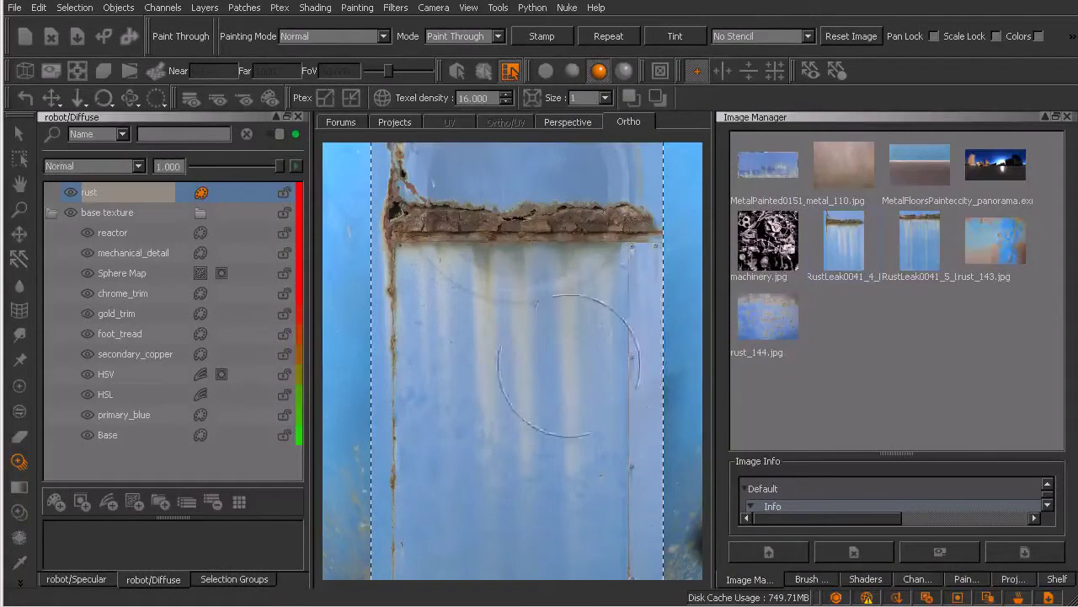
- Leave Paint Through for the Paint tool, open the projection settings and shift the socket slightly beneath the unbaked rust paint
key("p")
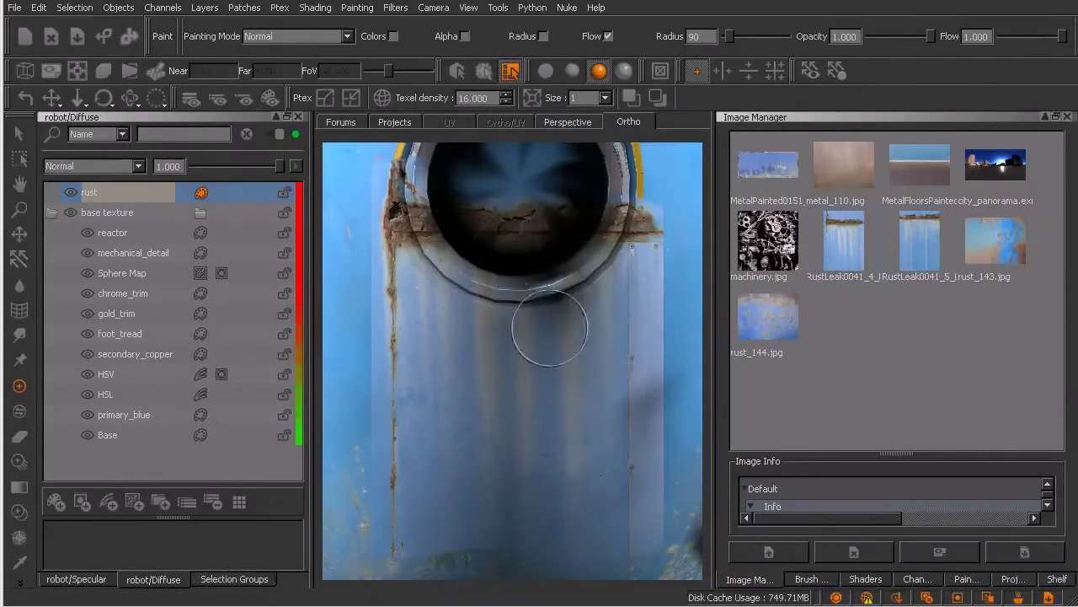
left_click(1011, 582)
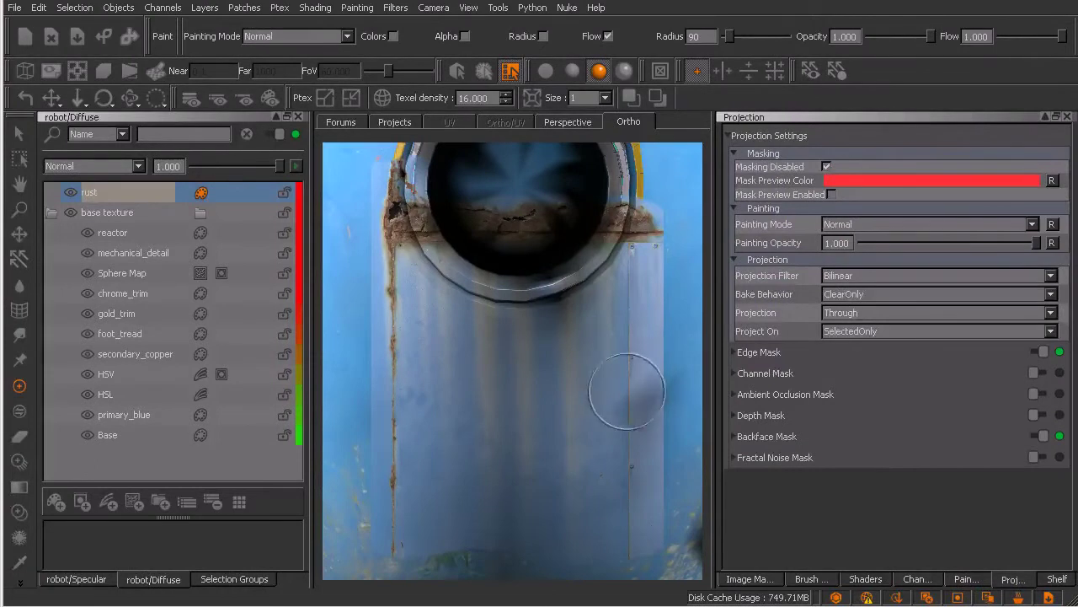
mouse_move(655, 396)
middle_mouse_down("alt")
mouse_move(643, 390)
mouse_move(655, 382)
middle_mouse_up("alt")
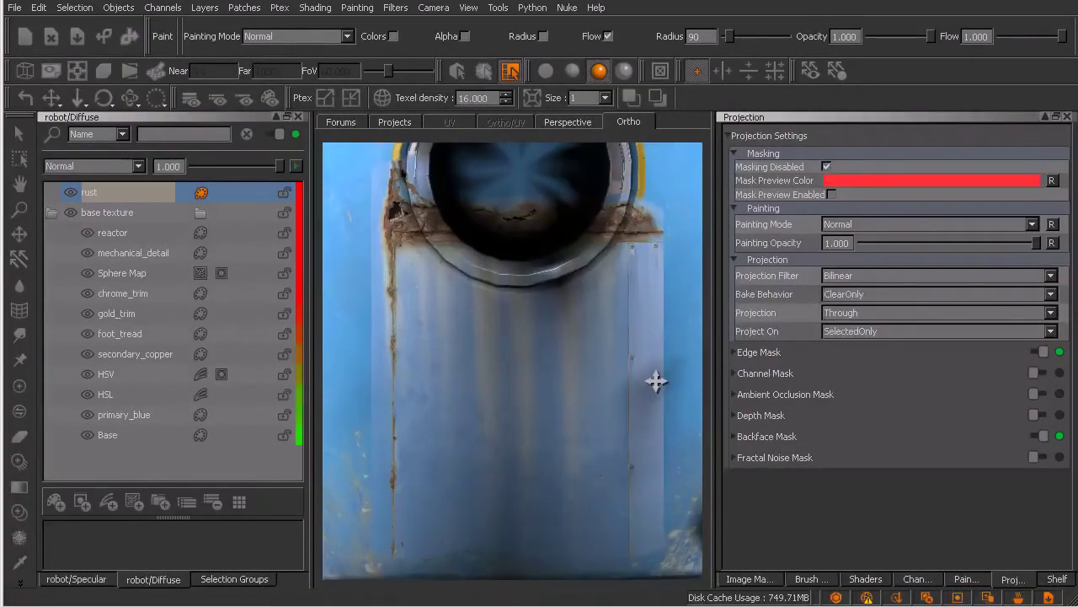
middle_click_drag(605, 301, 604, 308, "alt")
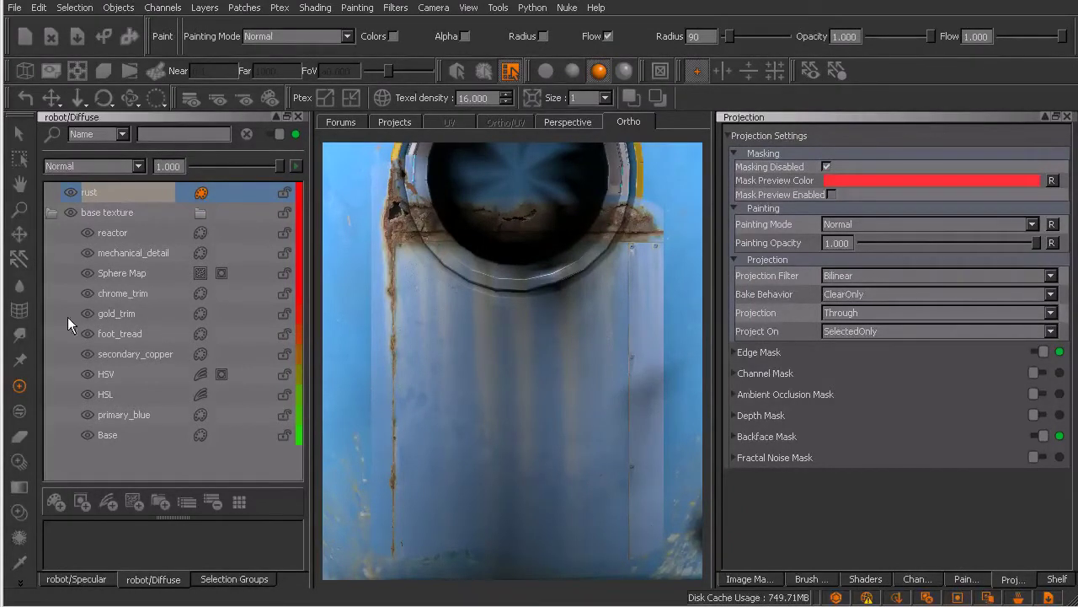
left_click(19, 311)
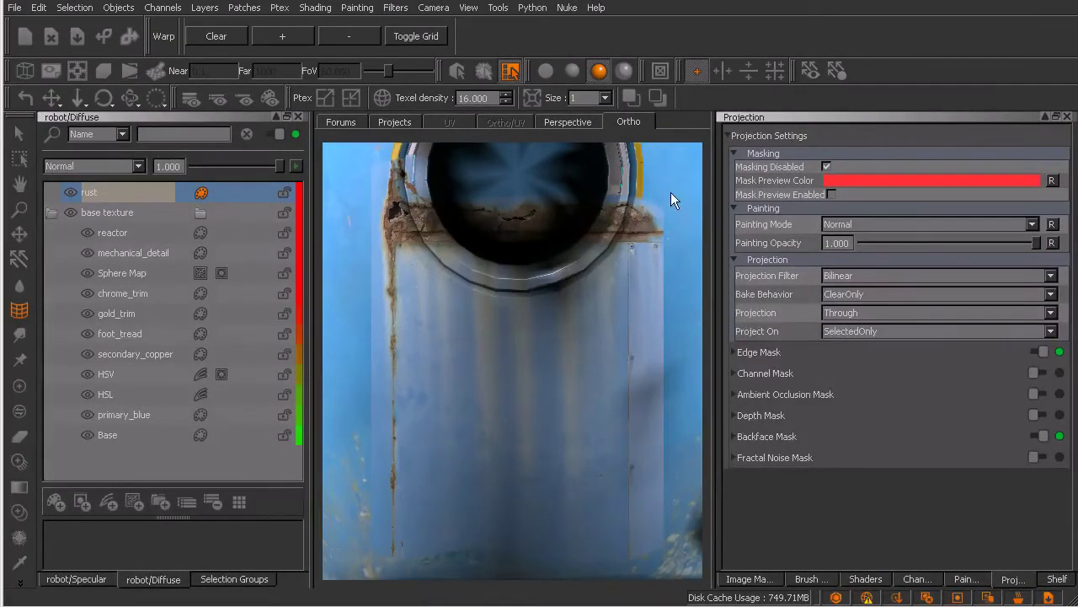
left_click_drag(676, 178, 408, 412)
left_click_drag(364, 152, 414, 237)
left_click_drag(467, 308, 673, 576)
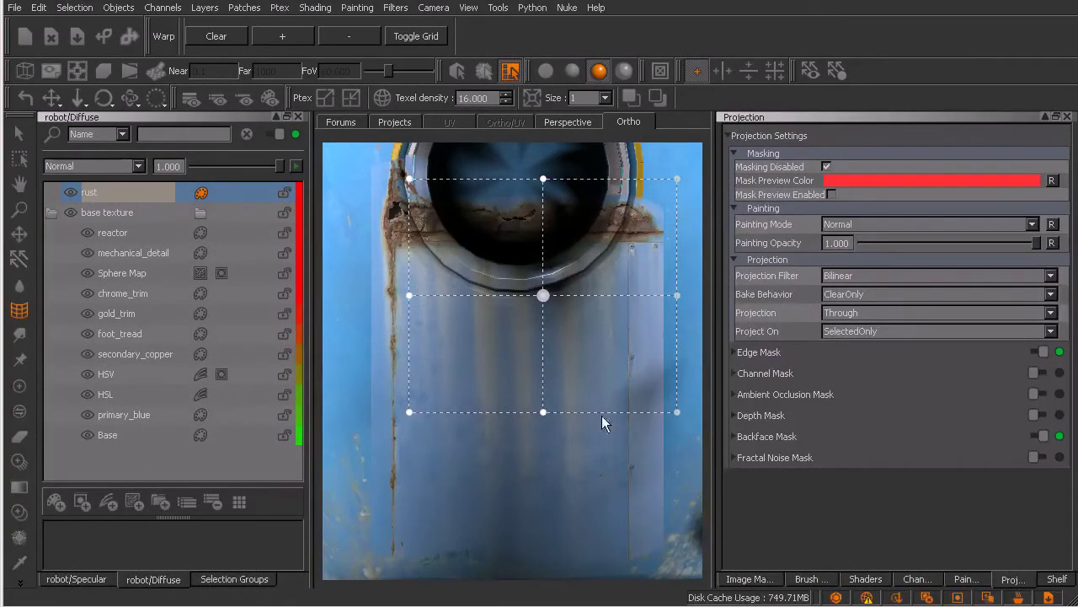
left_click_drag(494, 280, 536, 346)
key("p")
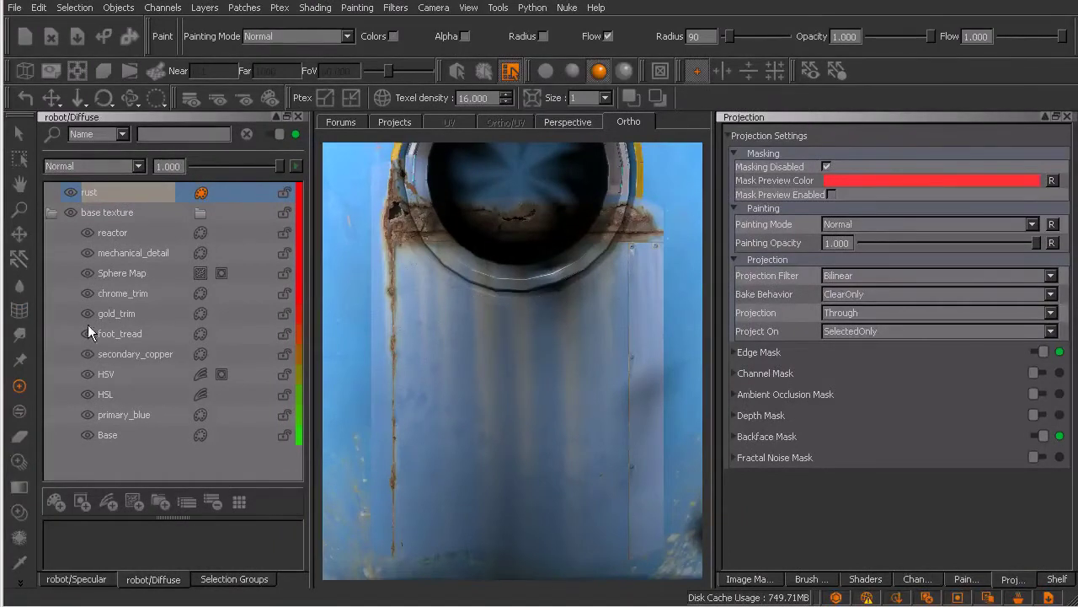
- Activate the Warp tool, clear the partial grid and draw a new grid enclosing the entire painted rust patch
left_click(19, 310)
left_click_drag(458, 278, 671, 569)
left_click(217, 38)
left_click_drag(368, 157, 671, 572)
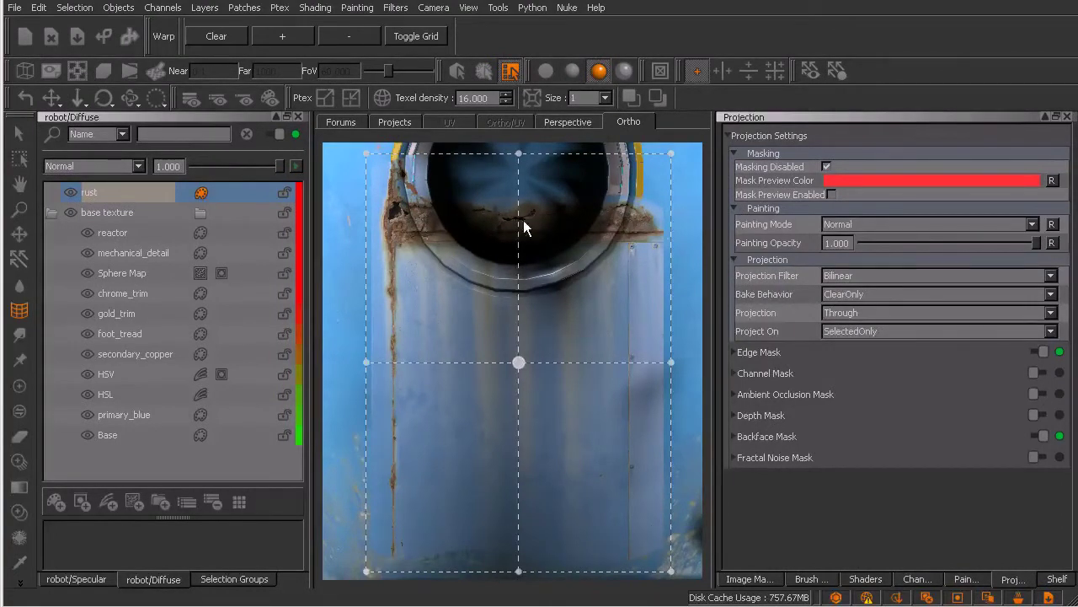
- Pull the warp grid's middle-column points down so the rusty edge curves along the socket's lower rim and the streaks stretch below
left_click_drag(519, 157, 518, 231)
left_click_drag(519, 369, 519, 447)
left_click_drag(519, 234, 517, 271)
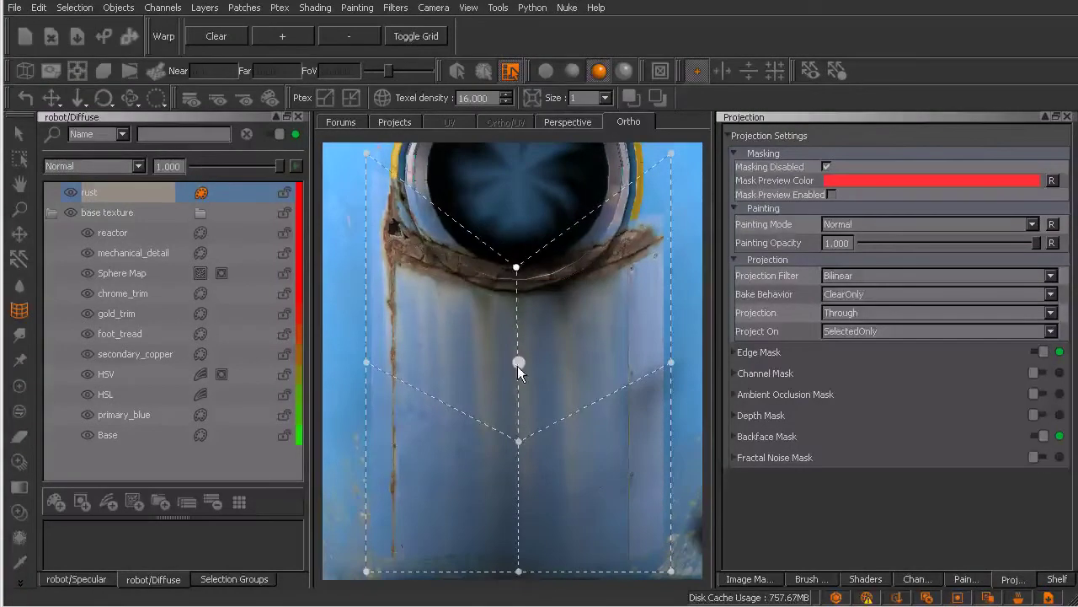
left_click_drag(520, 444, 519, 453)
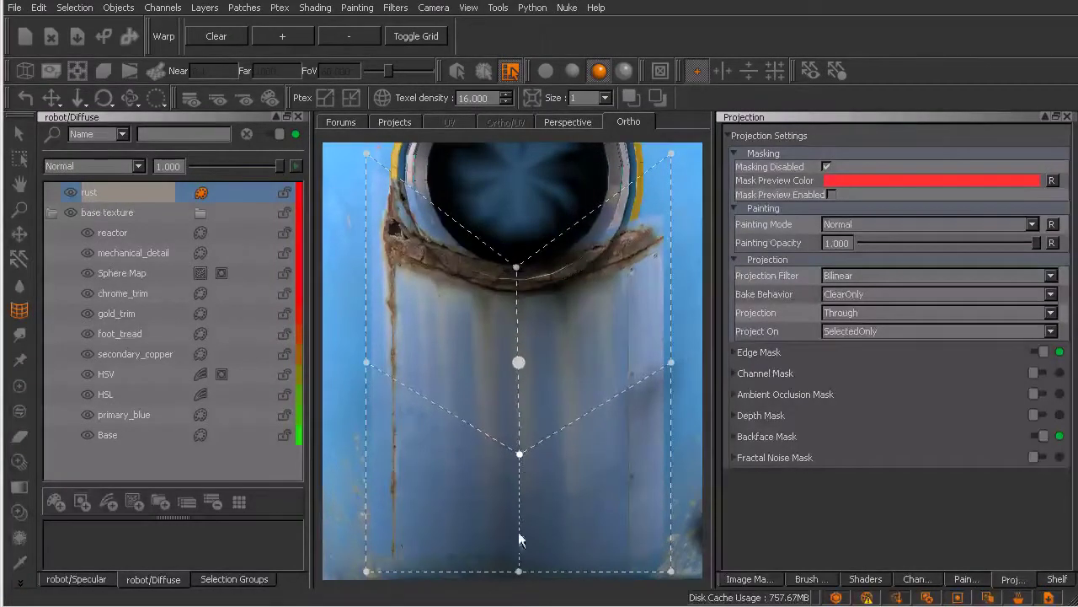
left_click_drag(519, 575, 520, 589)
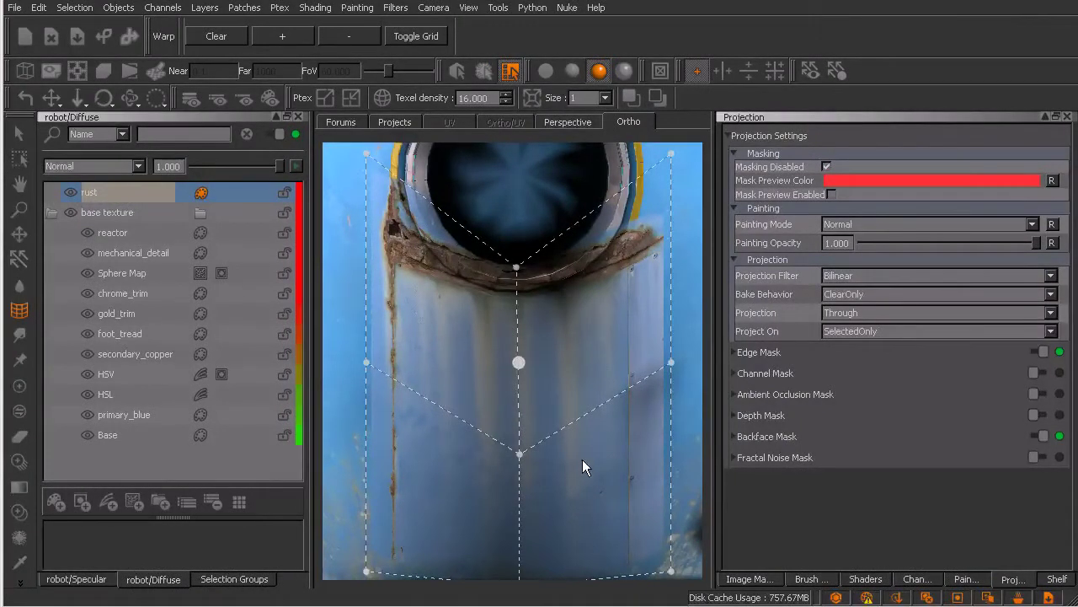
- Clear the distorted warp grid, realign the socket beneath the unbaked rust and draw a fresh warp grid around the whole patch
key("b")
left_click_drag(580, 462, 580, 457, "alt")
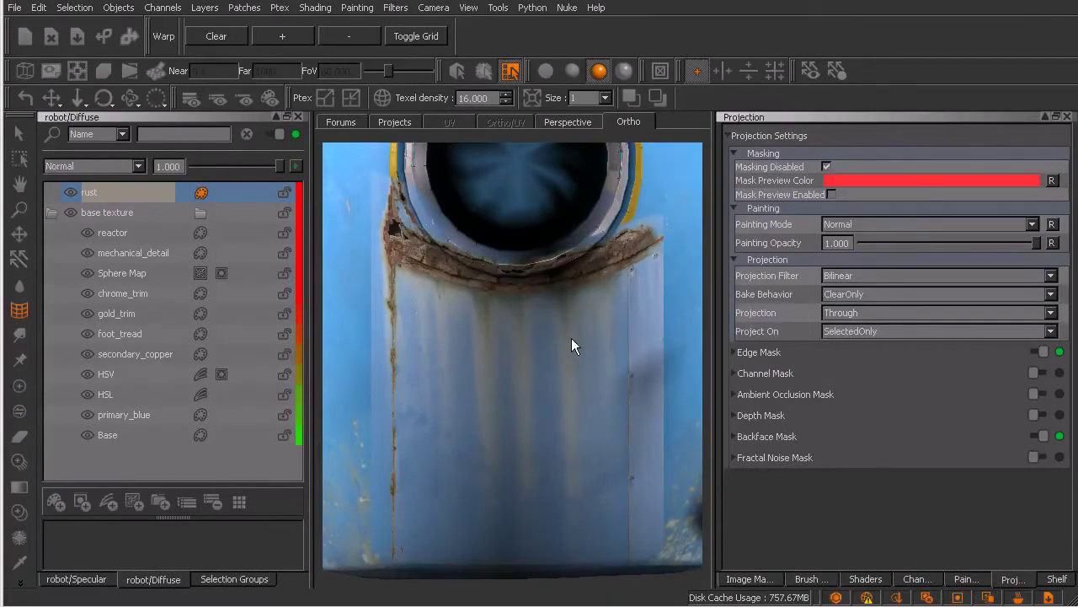
left_click_drag(597, 376, 603, 392, "alt")
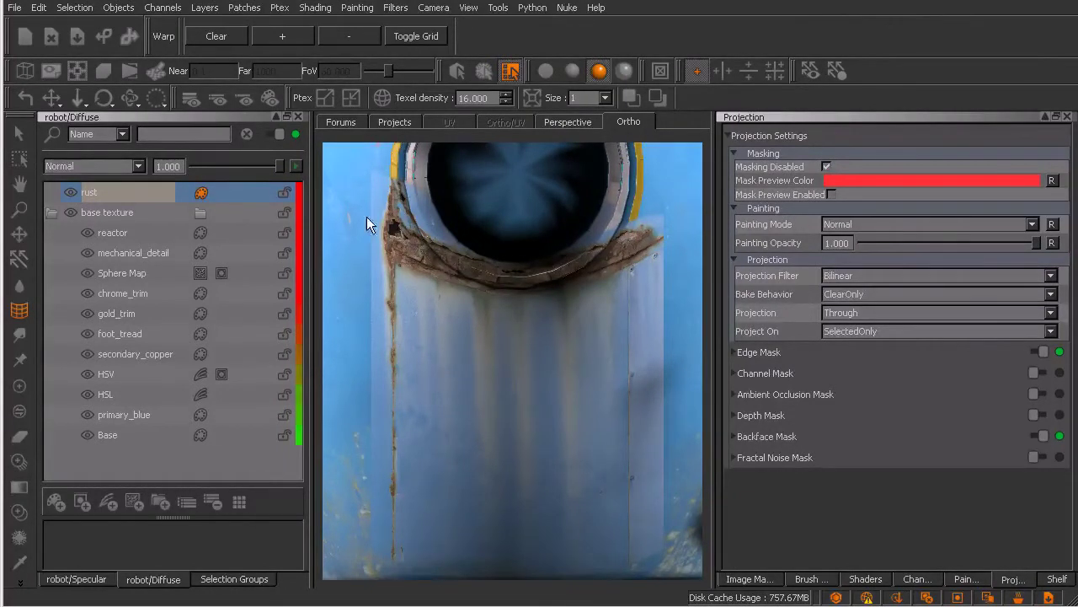
mouse_move(363, 159)
left_mouse_down()
mouse_move(461, 447)
mouse_move(673, 573)
left_mouse_up()
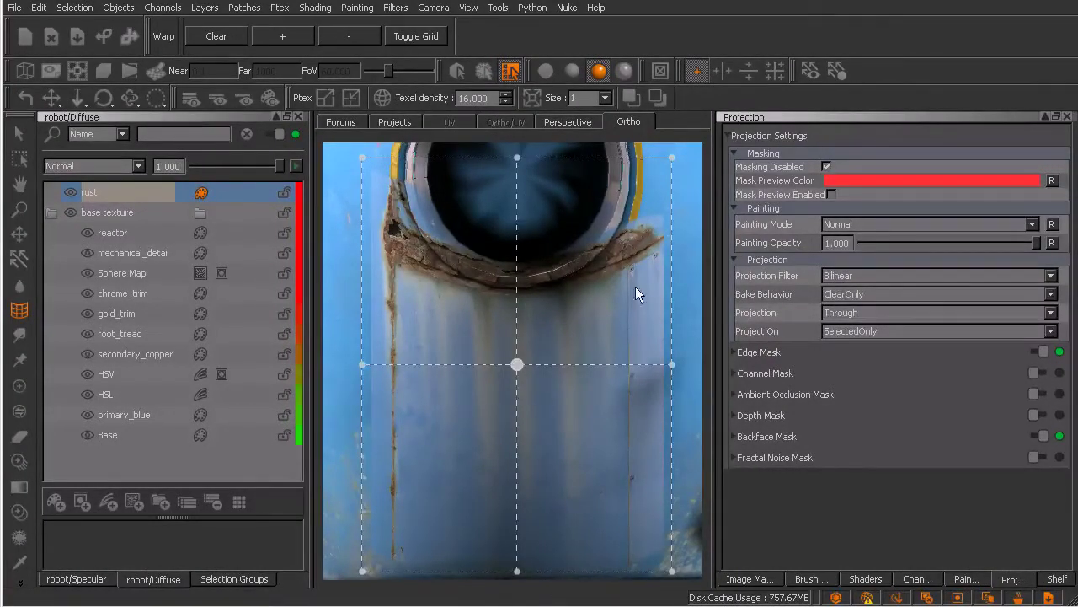
- Reshape the grid's top row by pulling its middle point slightly down and both corners up and inward toward the socket
left_click_drag(516, 160, 516, 177)
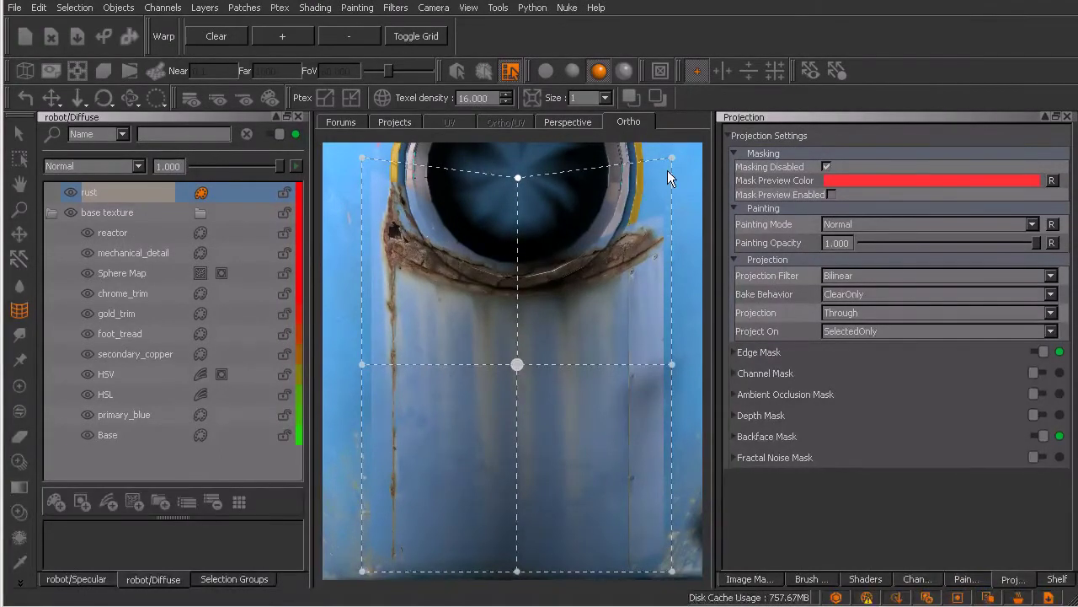
left_click_drag(671, 155, 646, 139)
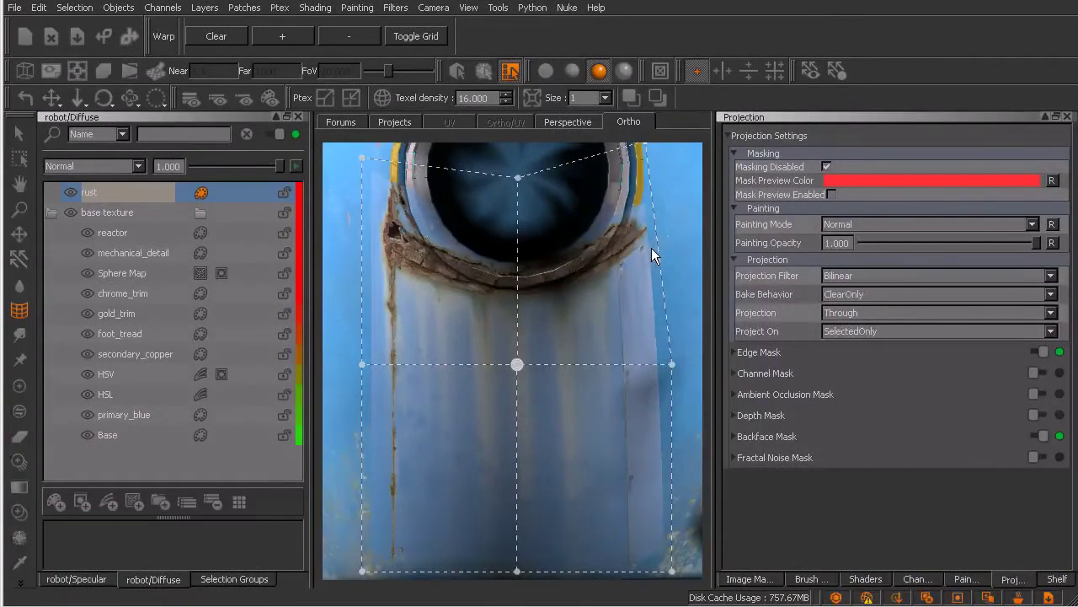
key("plus")
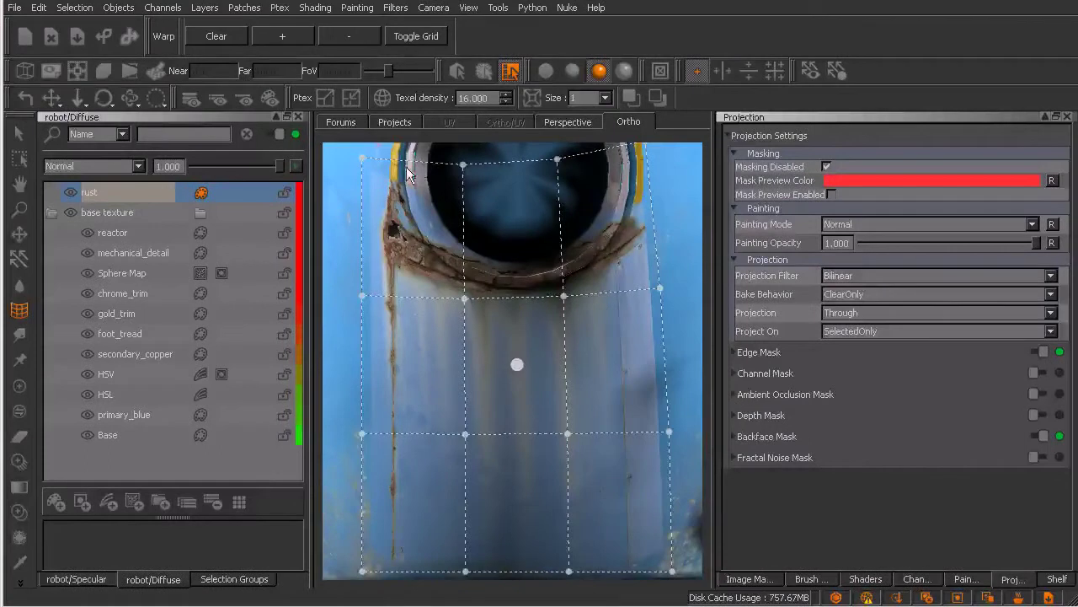
key("minus")
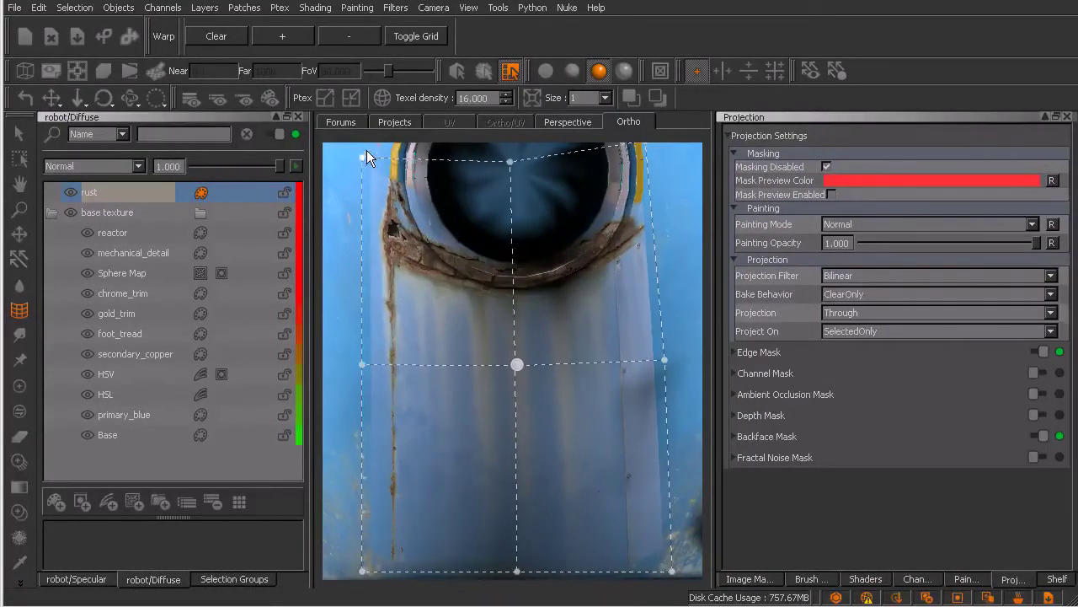
left_click_drag(367, 151, 386, 140)
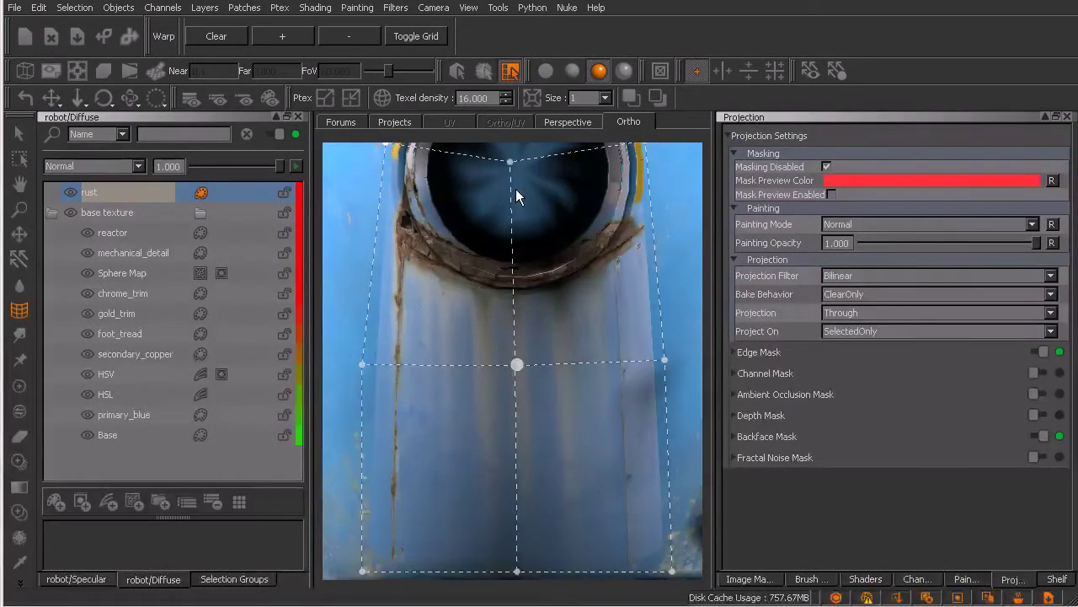
left_click_drag(514, 162, 519, 166)
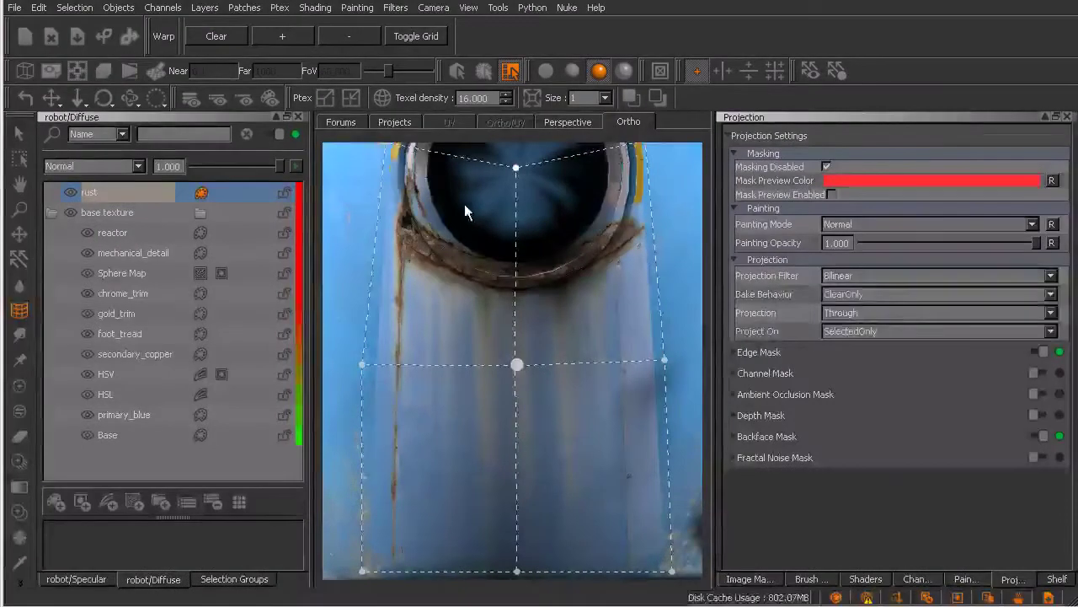
- Subdivide the warp grid once and raise the second row's outer points while lowering its inner points to wrap the rust around the rim
key("plus")
left_click_drag(372, 273, 376, 235)
left_click_drag(658, 286, 654, 228)
left_click_drag(563, 294, 570, 302)
left_click_drag(469, 296, 468, 308)
left_click_drag(653, 231, 653, 214)
left_click_drag(376, 237, 381, 225)
left_click_drag(468, 313, 468, 318)
left_click_drag(575, 305, 575, 308)
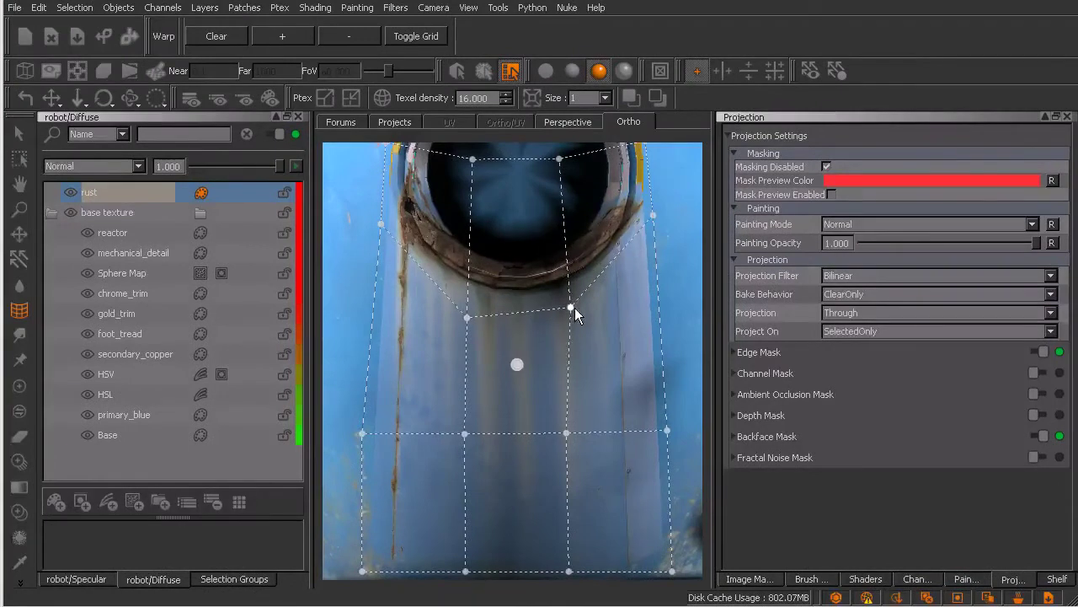
- Pull the outer points of the two lowest grid rows inward so the streaks narrow to the socket's width
left_click_drag(361, 433, 378, 434)
left_click_drag(362, 574, 381, 571)
left_click_drag(669, 431, 652, 434)
left_click_drag(672, 571, 654, 573)
left_click_drag(384, 572, 391, 574)
left_click_drag(378, 434, 382, 434)
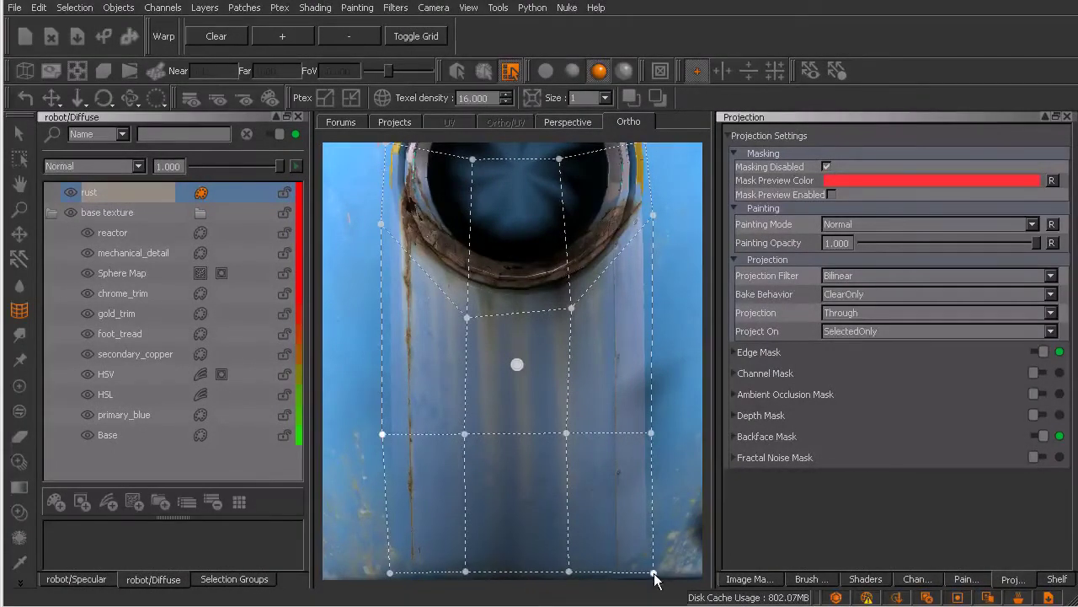
left_click_drag(647, 575, 651, 578)
- Subdivide the warp grid again and fine-tune the second-row points so the rust edge follows the socket's lower rim
key("plus")
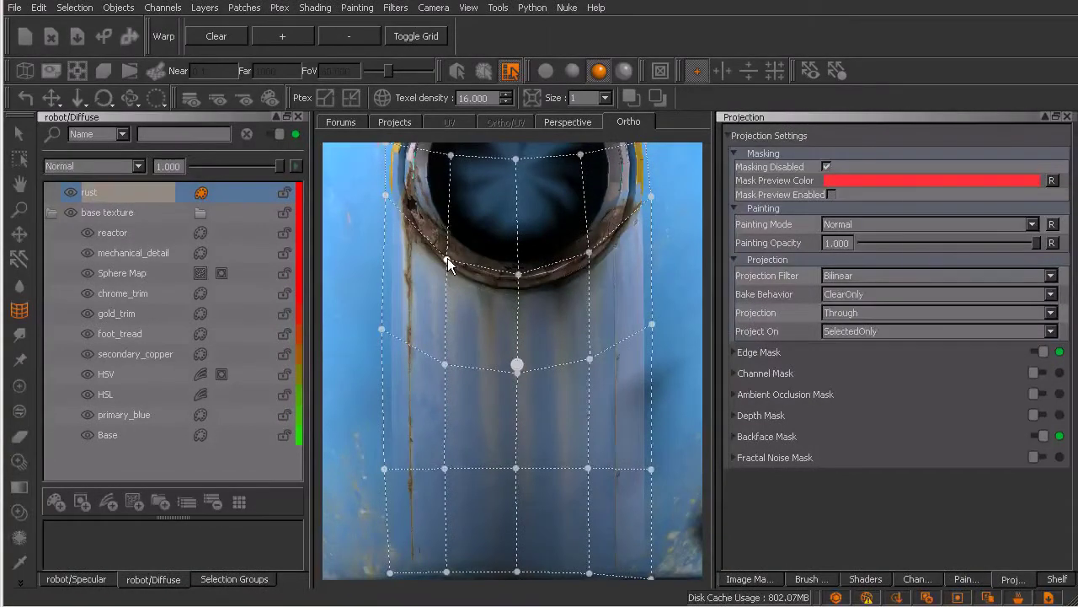
left_click_drag(651, 197, 646, 187)
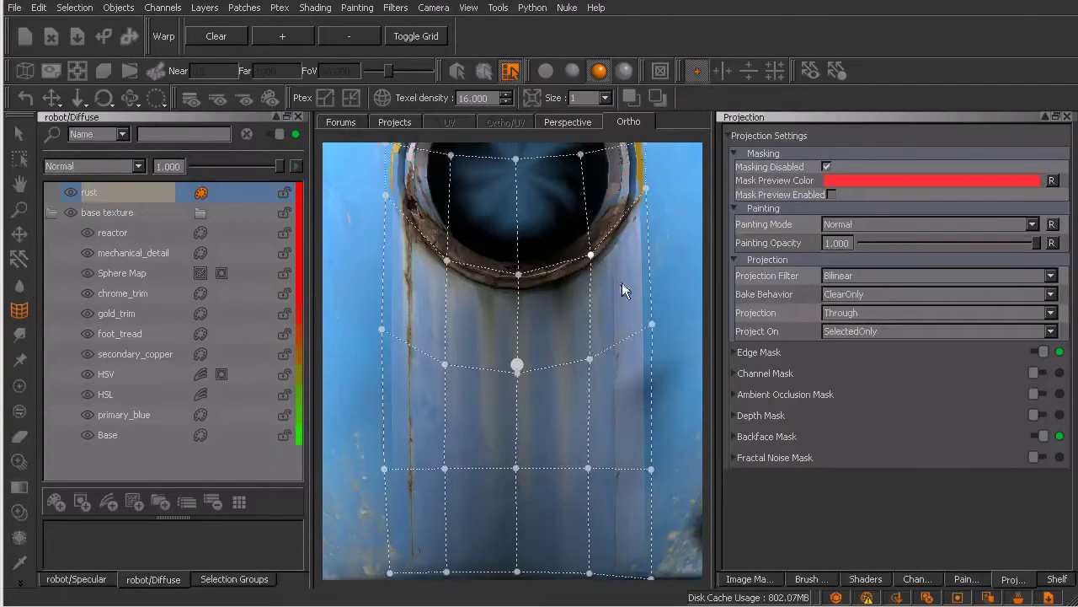
left_click_drag(449, 265, 451, 263)
left_click_drag(587, 257, 593, 255)
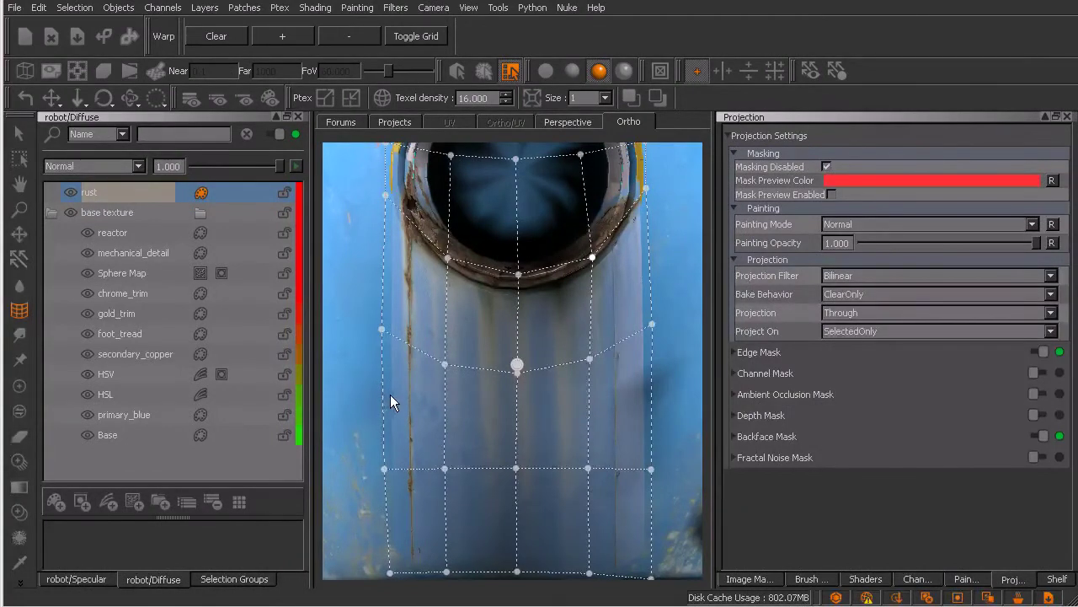
- Leave the warp, activate the Eraser and load the Default brush from the Basic Brushes
key("e")
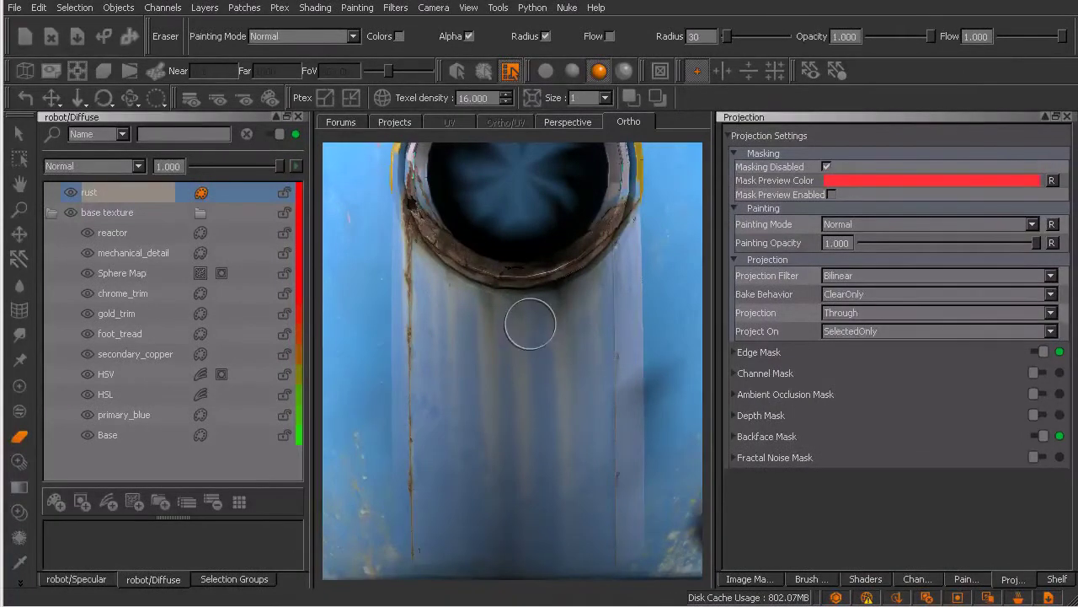
key("b")
left_click(330, 360)
key("k")
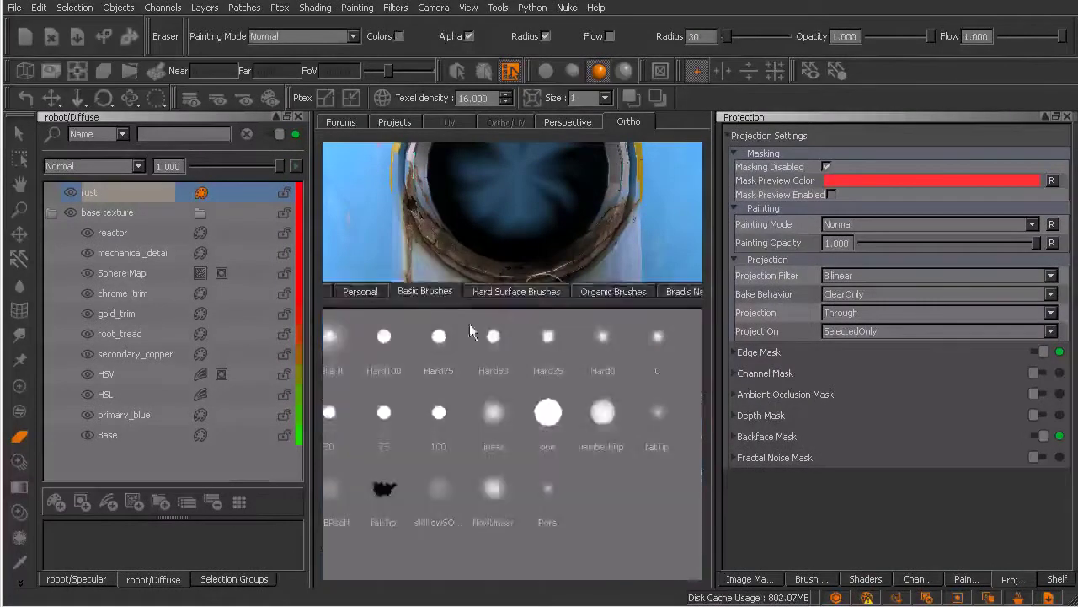
left_click(338, 357)
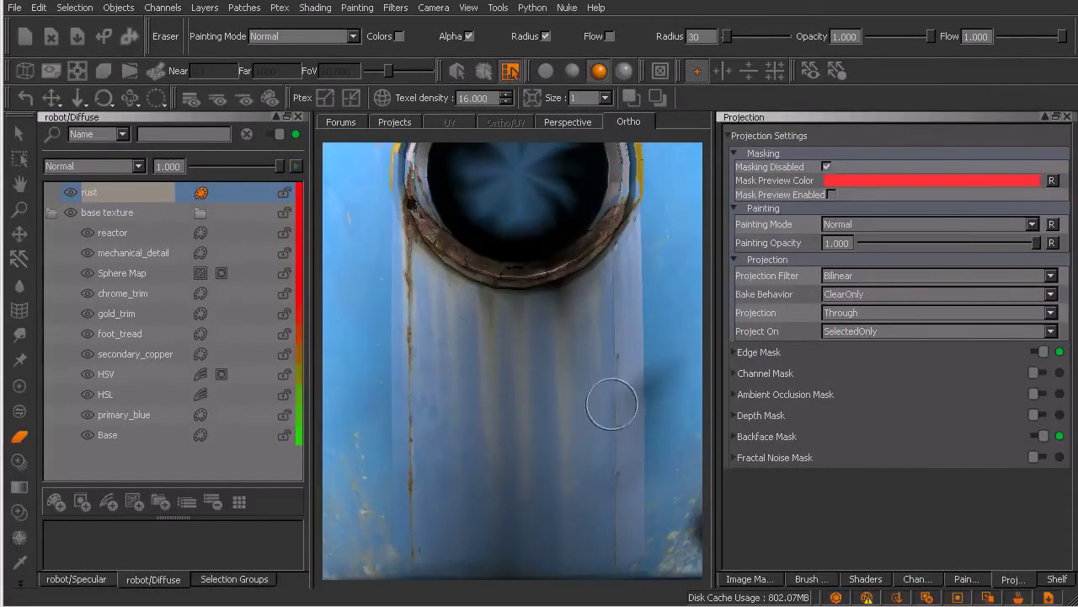
- Erase the hard-edged blue strips along both sides of the rust streaks, enlarging the eraser to radius 52
middle_click_drag(616, 406, 615, 404, "alt")
key("ctrl+z")
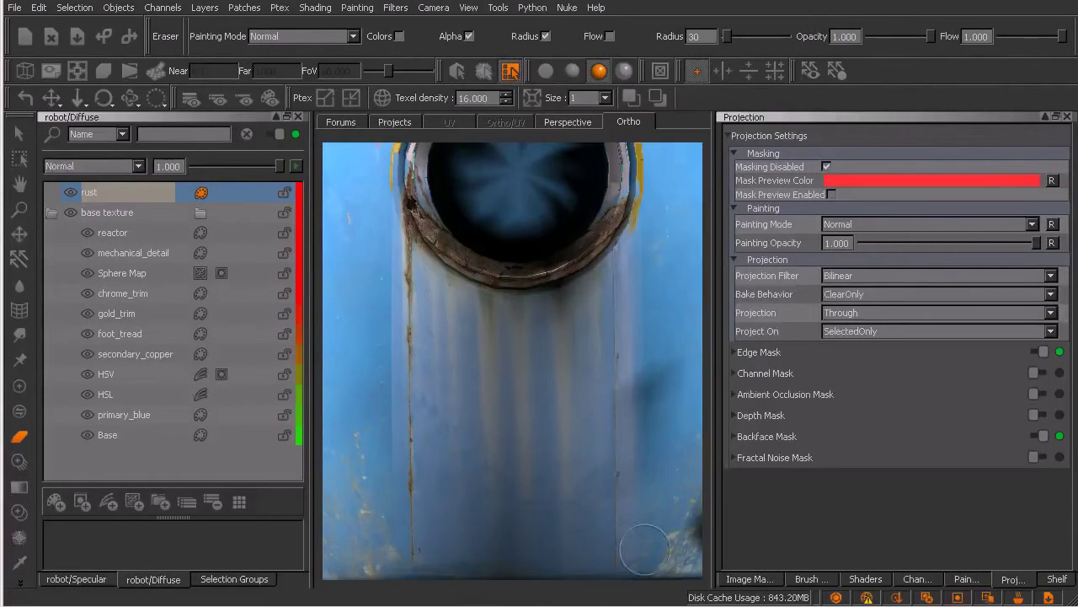
key("r")
left_click_drag(647, 420, 665, 419)
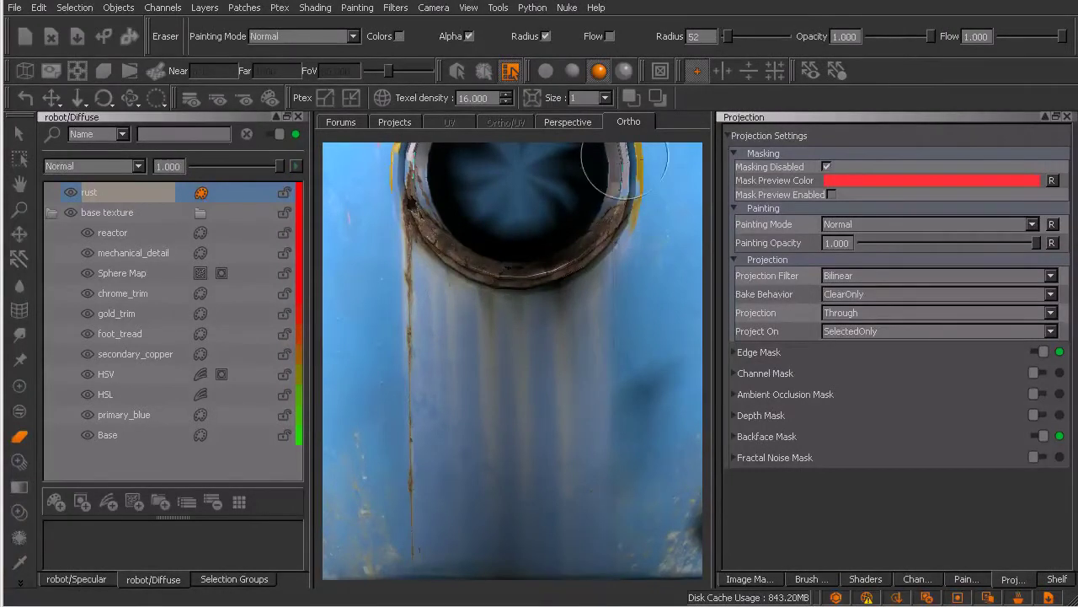
- Switch to flat lighting, shrink the eraser to radius 32 and erase the leftover blue between and beside the pale streaks
left_click(546, 71)
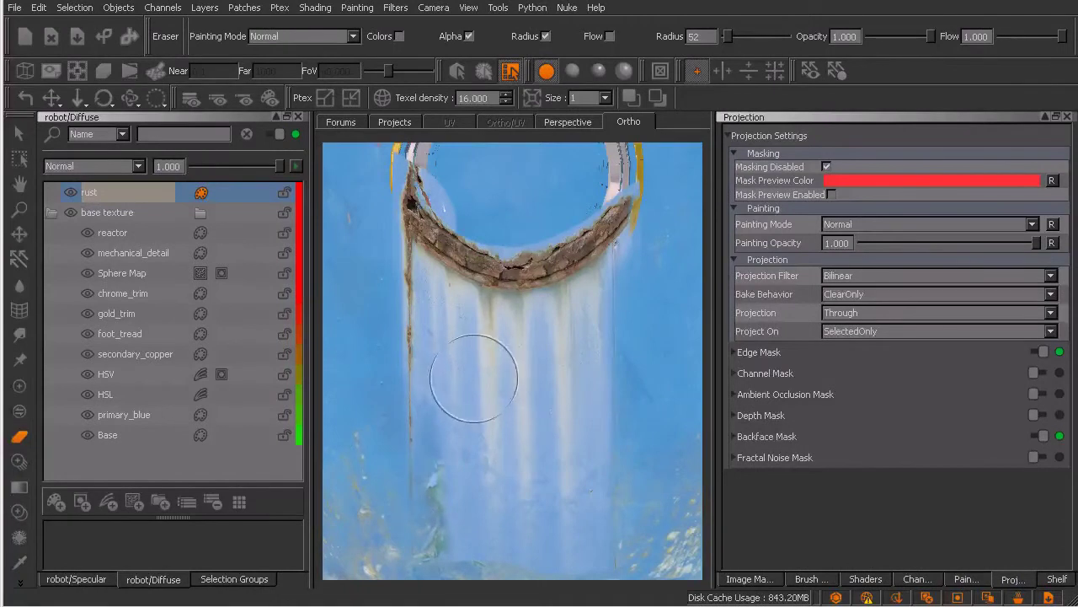
mouse_move(474, 381)
left_mouse_down("shift")
mouse_move(468, 339)
mouse_move(459, 531)
mouse_move(433, 433)
mouse_move(445, 539)
mouse_move(440, 463)
mouse_move(461, 532)
mouse_move(451, 488)
mouse_move(506, 377)
mouse_move(507, 432)
left_mouse_up("shift")
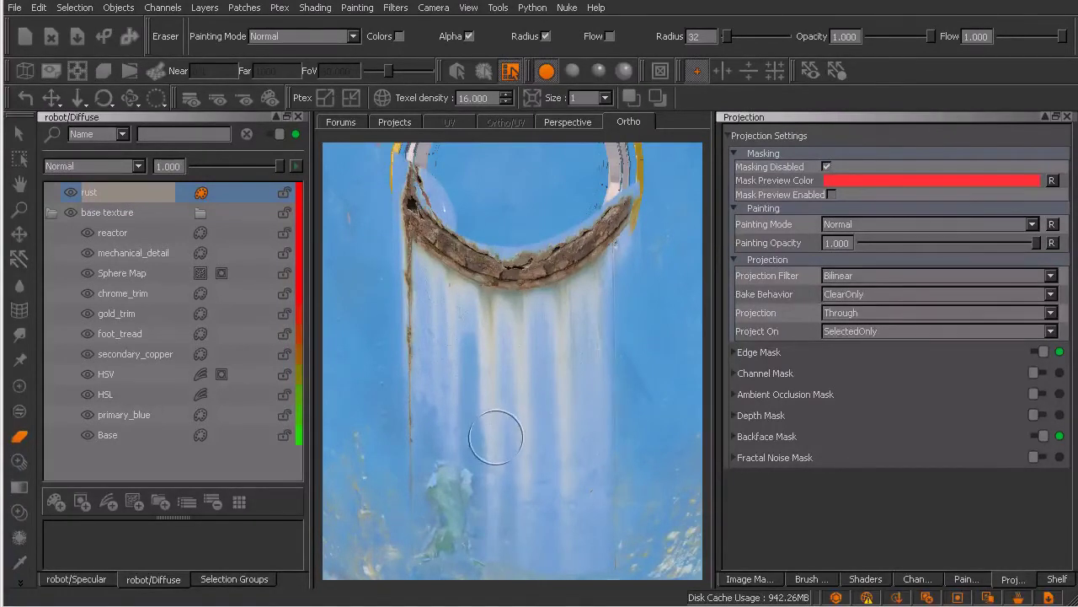
key("ctrl+z")
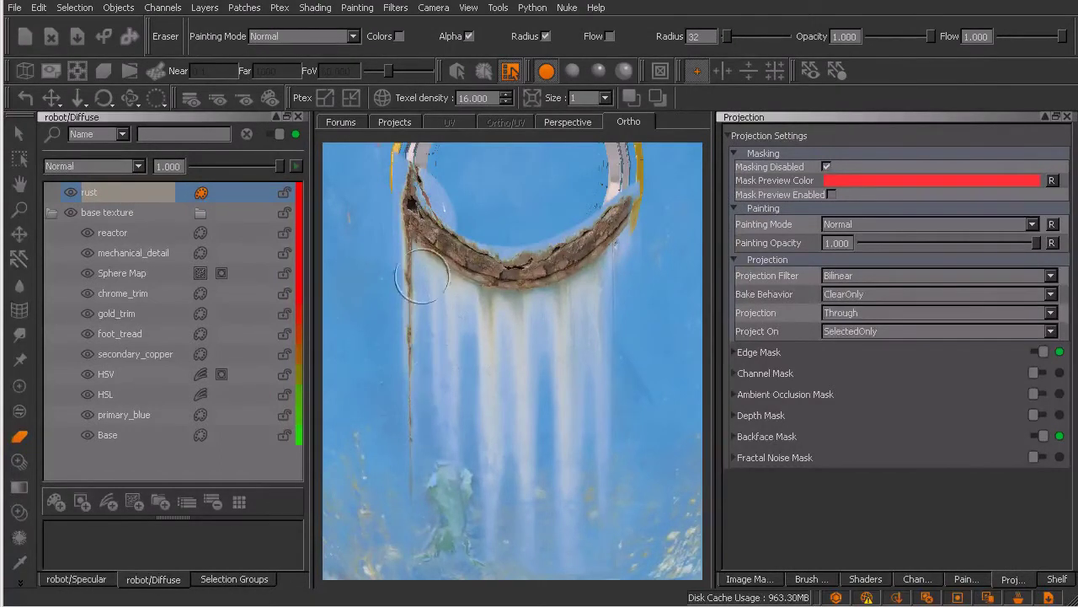
mouse_move(460, 353)
left_mouse_down()
mouse_move(469, 314)
mouse_move(466, 345)
mouse_move(541, 342)
mouse_move(504, 384)
mouse_move(497, 516)
left_mouse_up()
left_click_drag(473, 418, 485, 531)
left_click_drag(614, 325, 614, 385)
left_click_drag(623, 292, 619, 383)
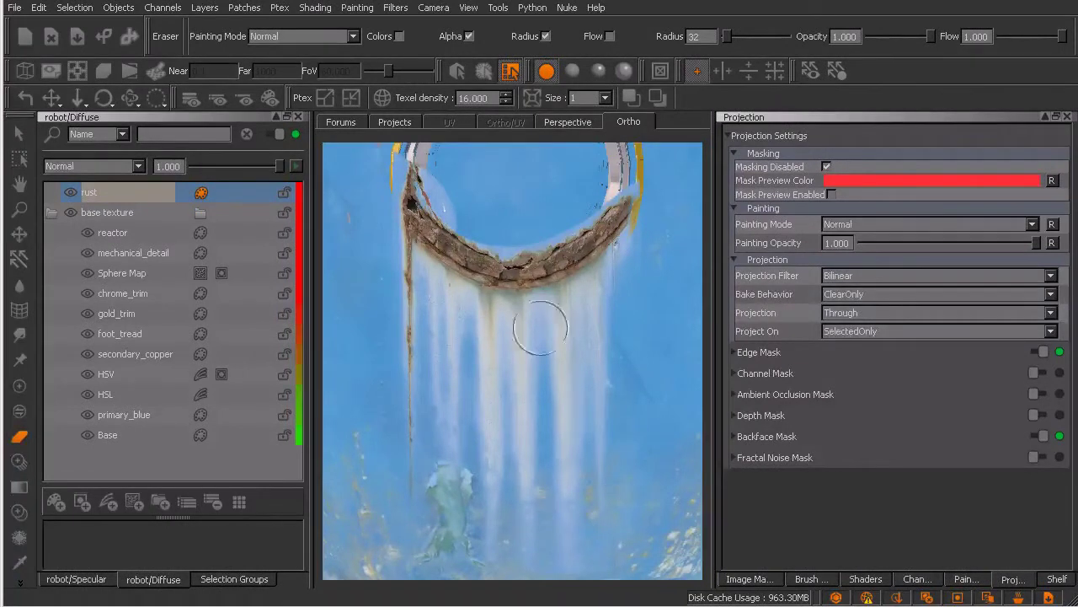
- Soften and fade the streaks with the sloflowSO... eraser brush, and restore the shaded lighting
key("k")
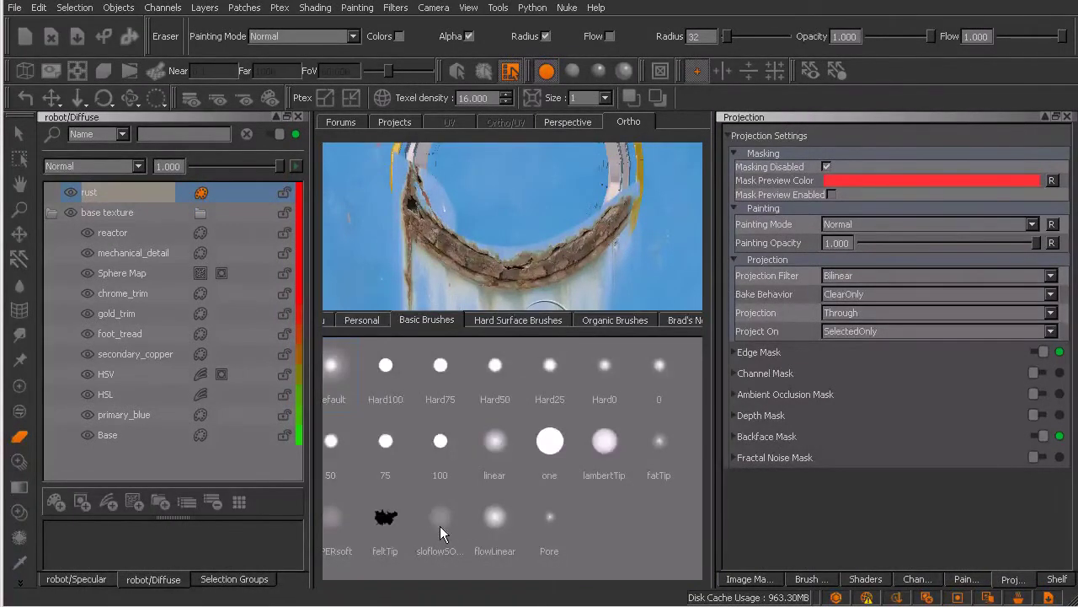
left_click(443, 516)
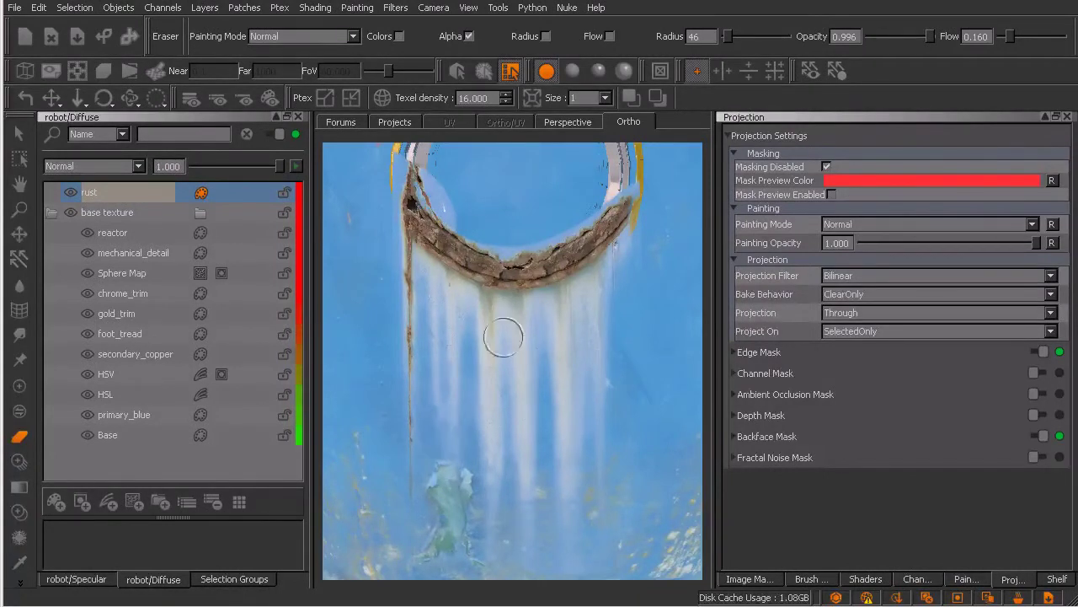
left_click(599, 71)
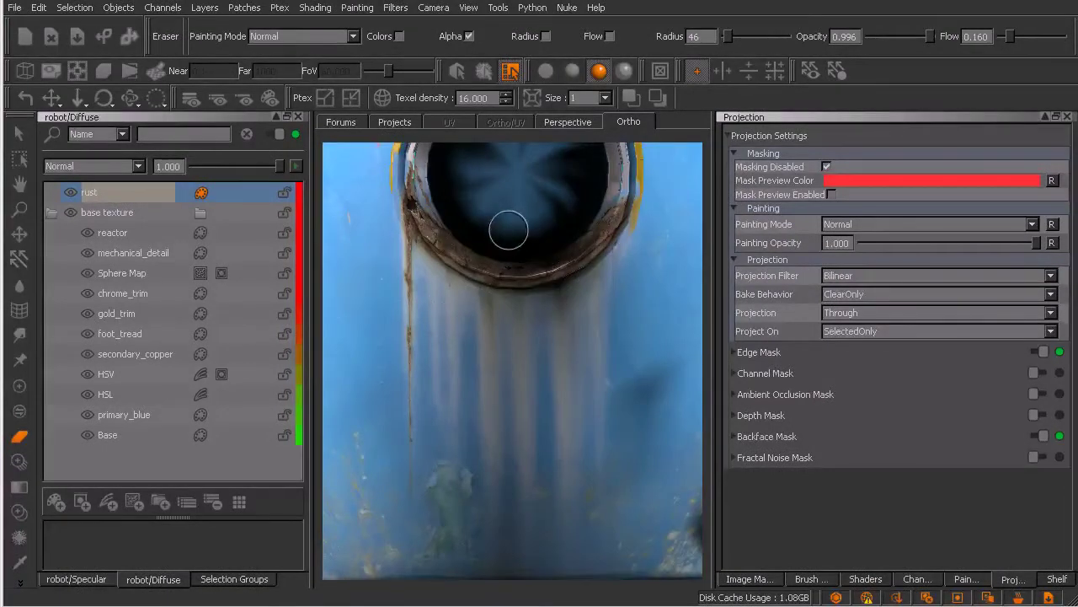
- Return the Eraser to the Default brush and bake the cleaned-up rust paint onto the rust layer
key("k")
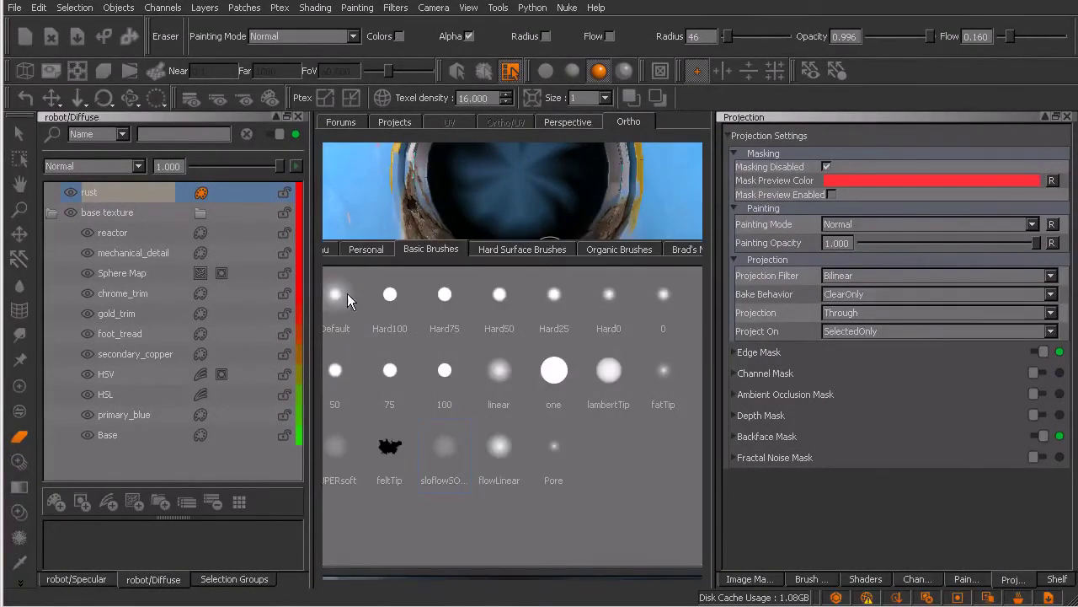
left_click(347, 295)
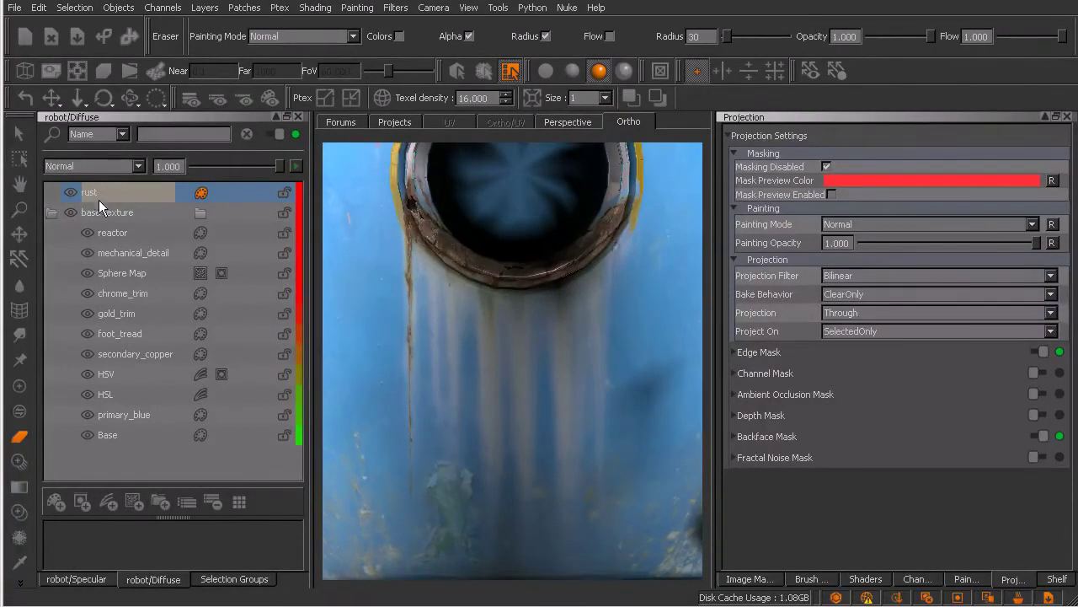
key("b")
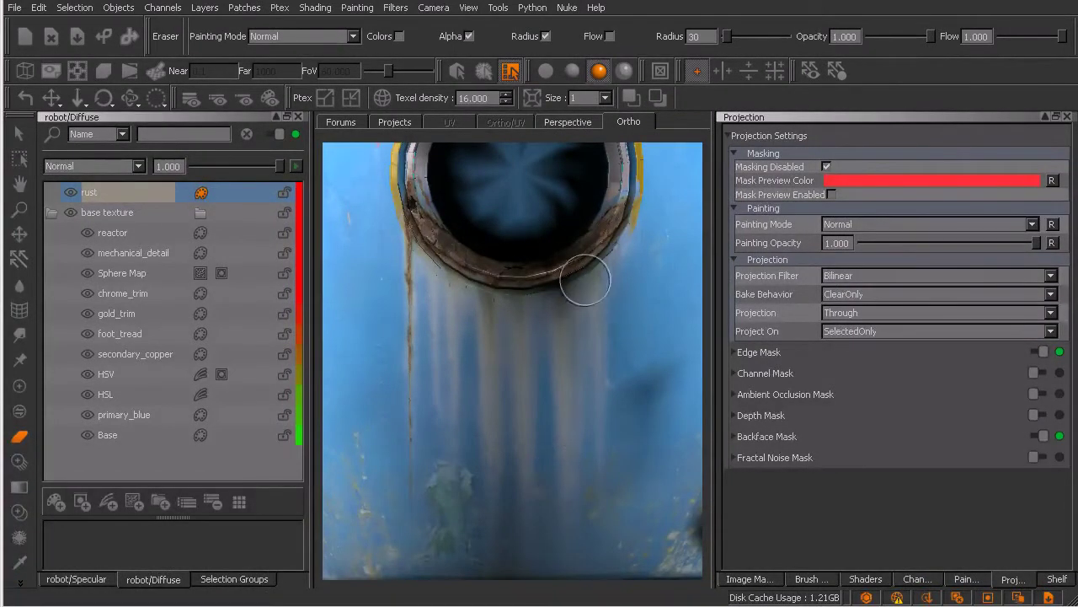
- Switch to the Paint tool at the socket's rusty rim and load a small speckled brush from the Hard Surface Brushes in Normal painting mode
mouse_move(566, 287)
middle_mouse_down()
mouse_move(539, 361)
mouse_move(566, 358)
mouse_move(544, 409)
mouse_move(541, 396)
middle_mouse_up()
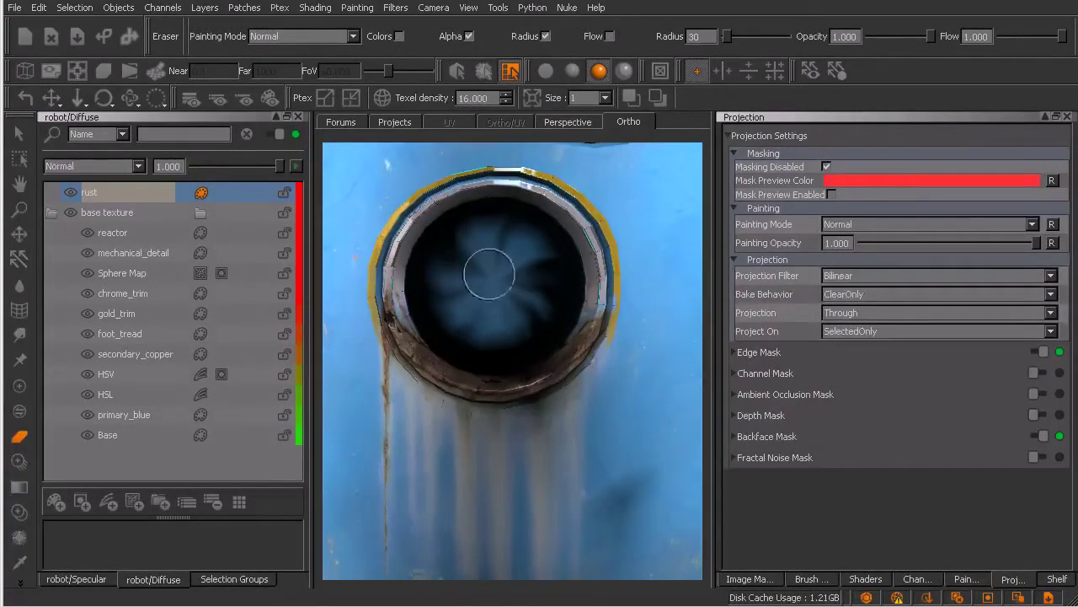
scroll(472, 337, "up", 2)
middle_click_drag(484, 352, 522, 357)
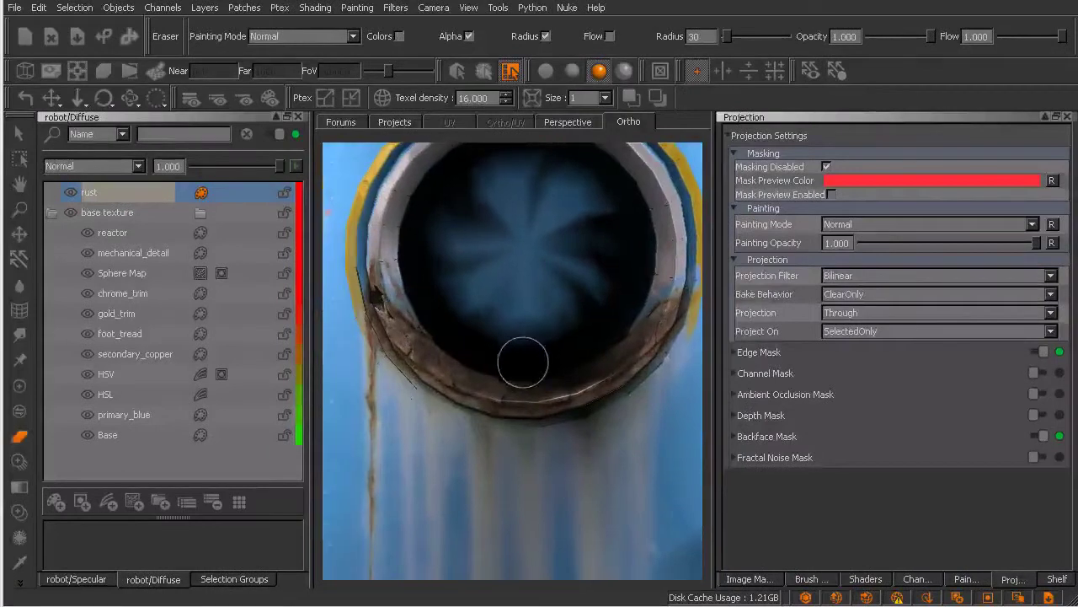
key("p")
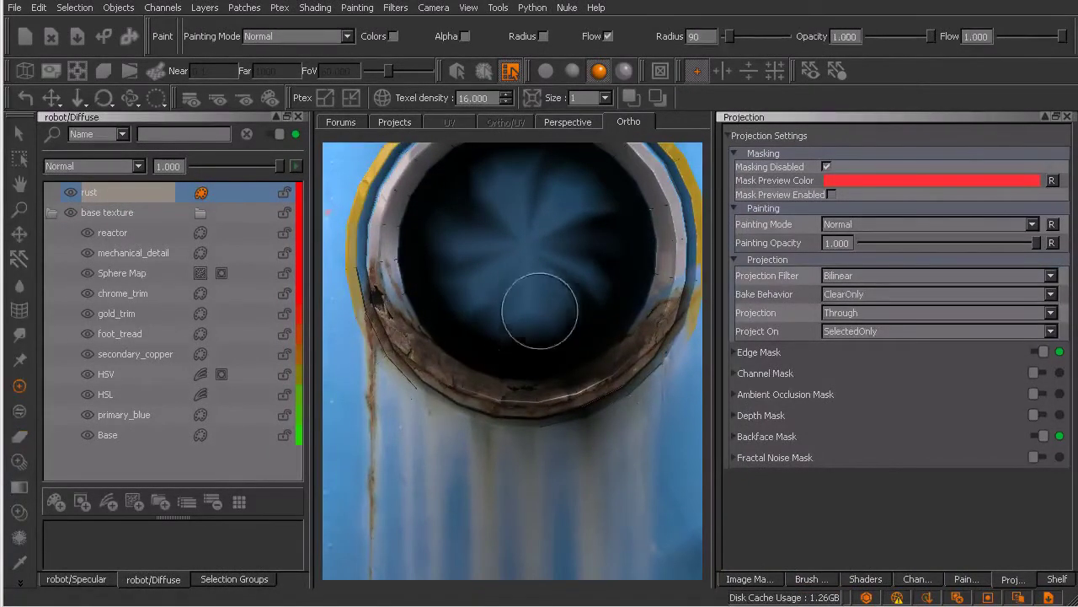
key("k")
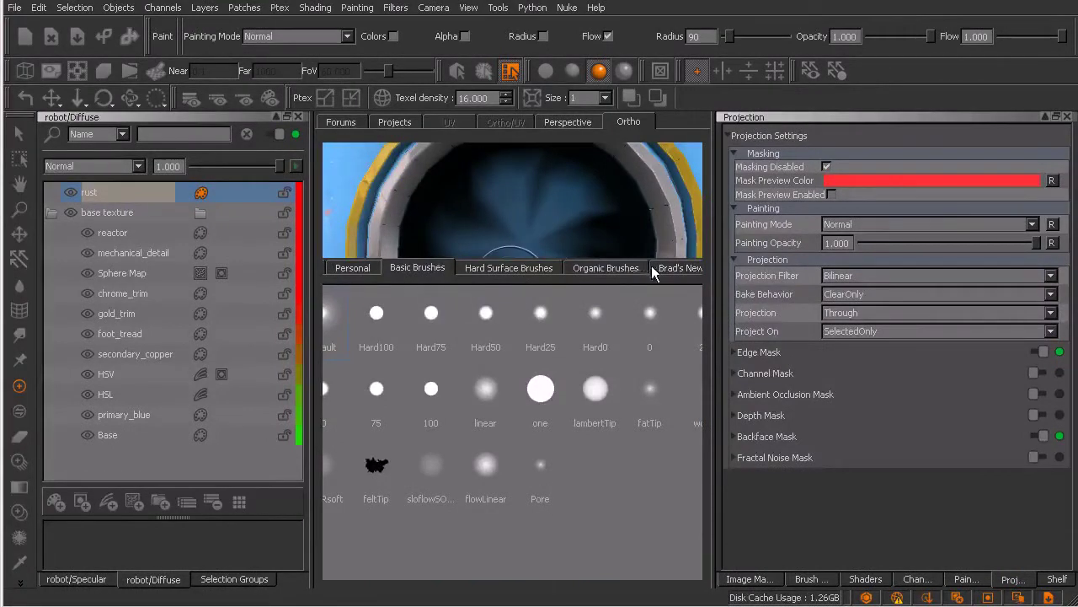
left_click(522, 268)
left_click(652, 320)
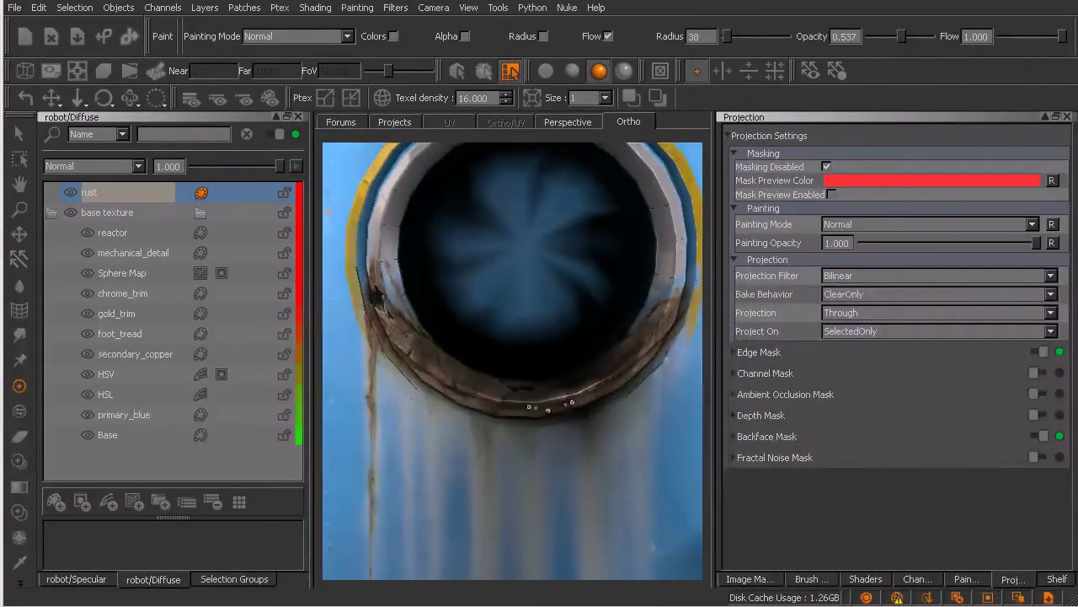
left_click(289, 38)
left_click(291, 43)
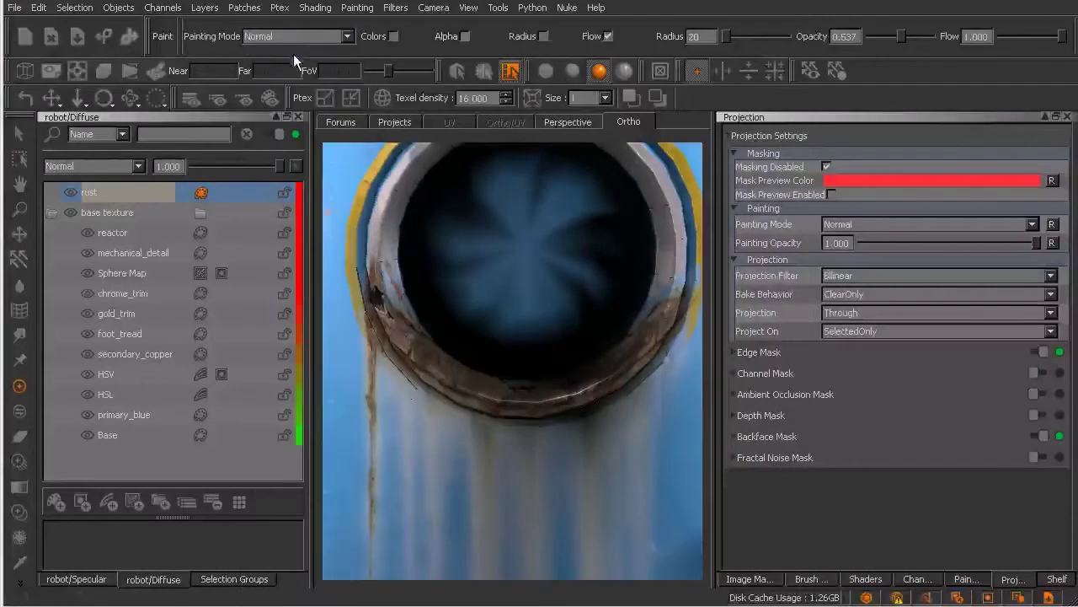
- Set the painting mode to Clear and load the stormCloud brush from the Organic Brushes for the socket's lower rim
scroll(539, 392, "up", 2)
mouse_move(578, 401)
left_mouse_down()
mouse_move(537, 409)
mouse_move(639, 371)
left_mouse_up()
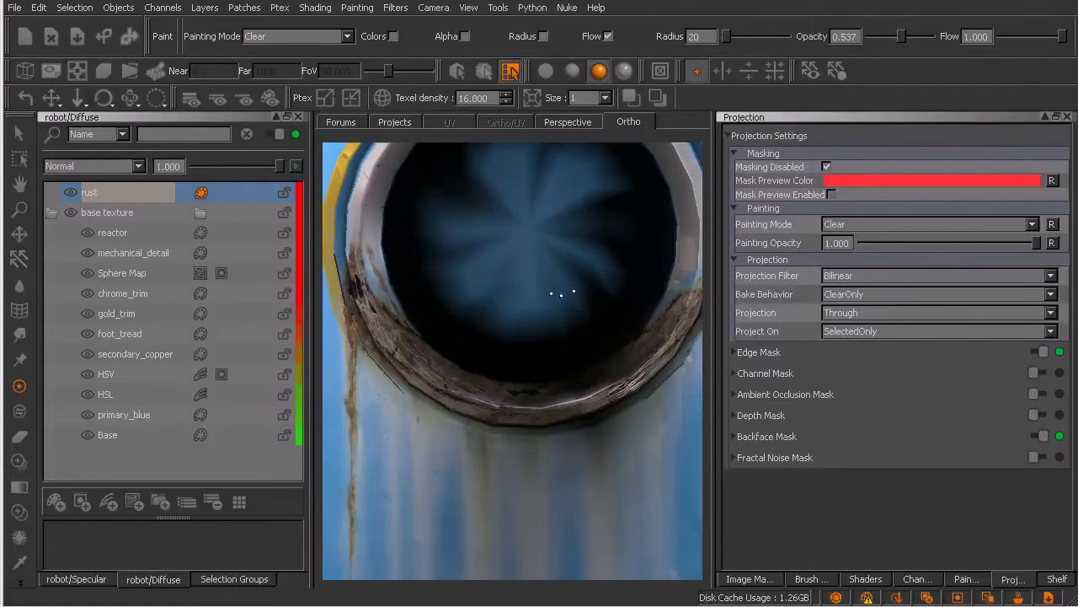
key("k")
left_click(600, 283)
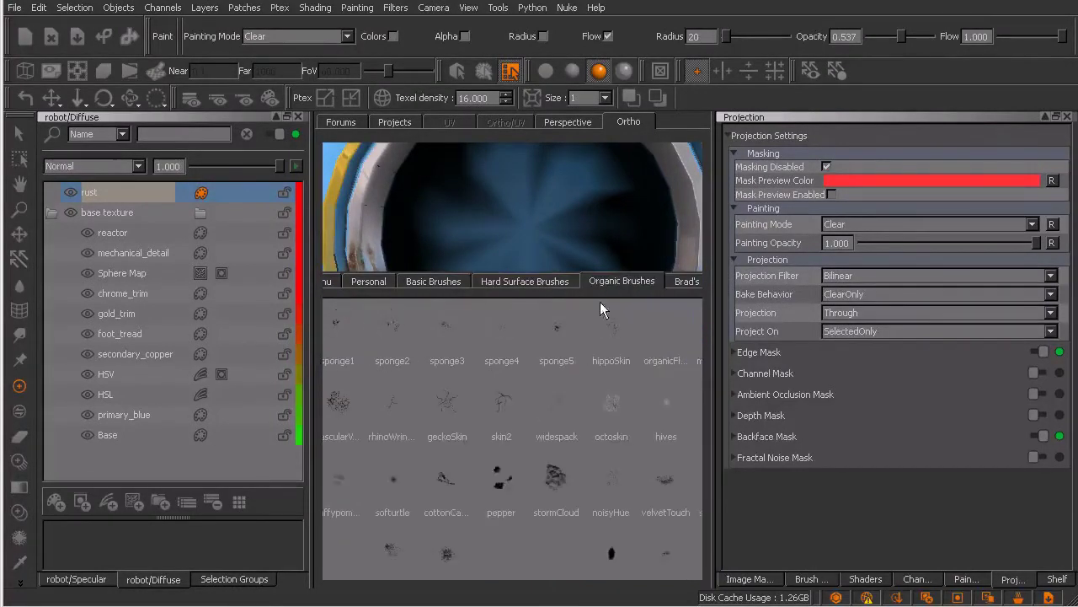
left_click(565, 478)
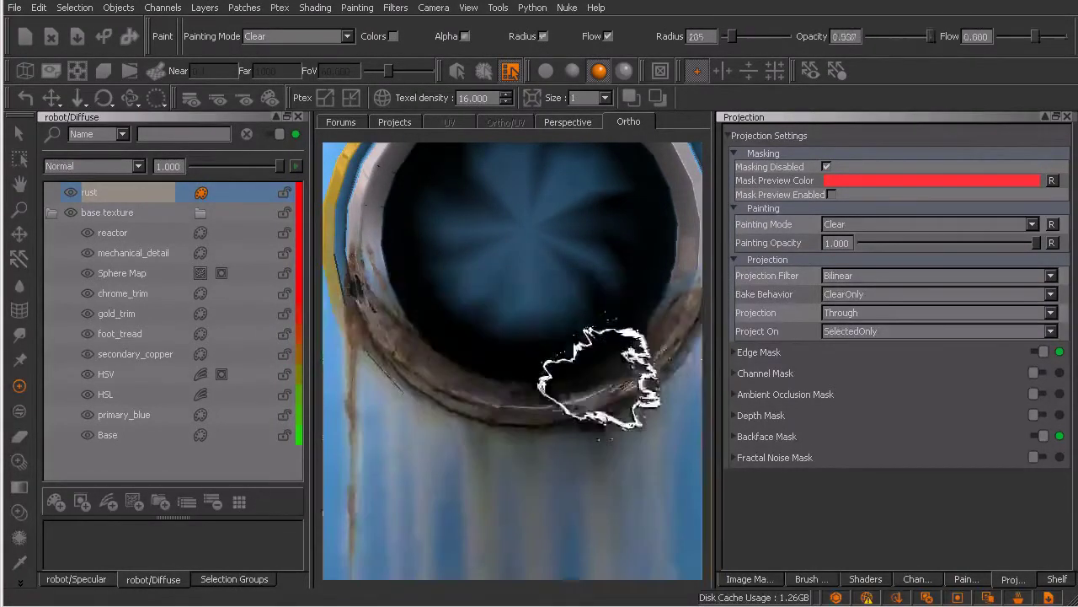
- Reduce the brush to radius 60 and wear away patches of rust along the socket's lower rim
left_click_drag(591, 373, 566, 370)
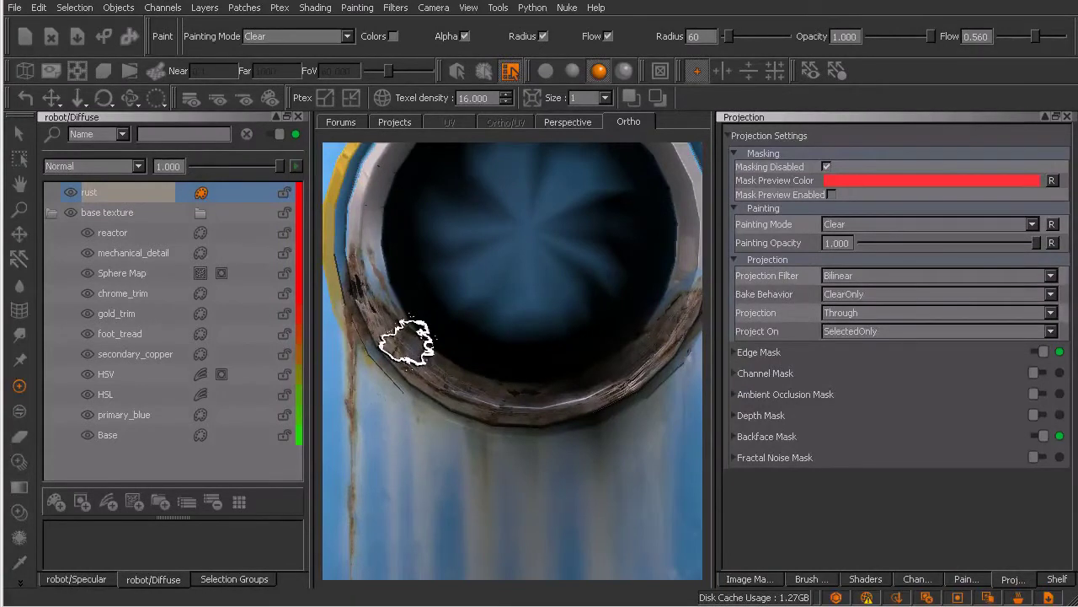
key("ctrl+z")
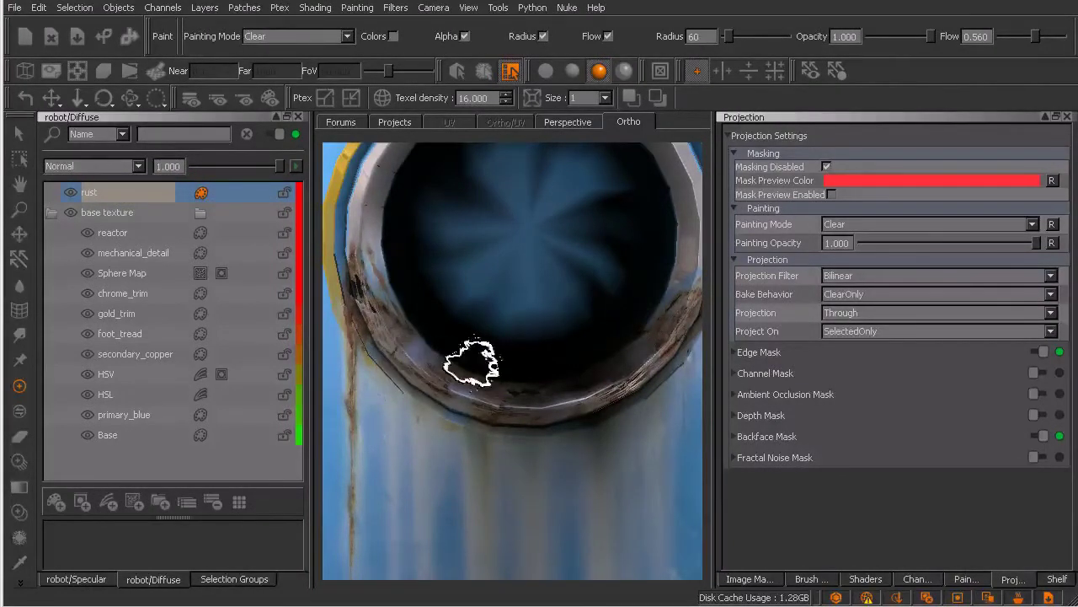
key("b")
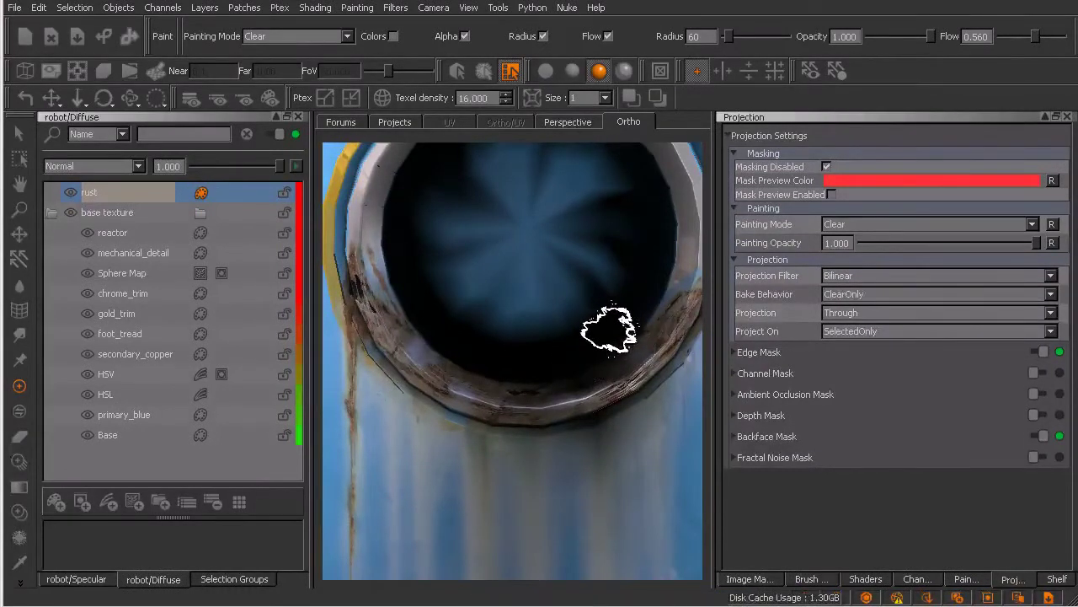
- Switch to Paint Through and rotate and place the rust texture so its cracked band runs along the rim's left side
right_click_drag(590, 325, 589, 354)
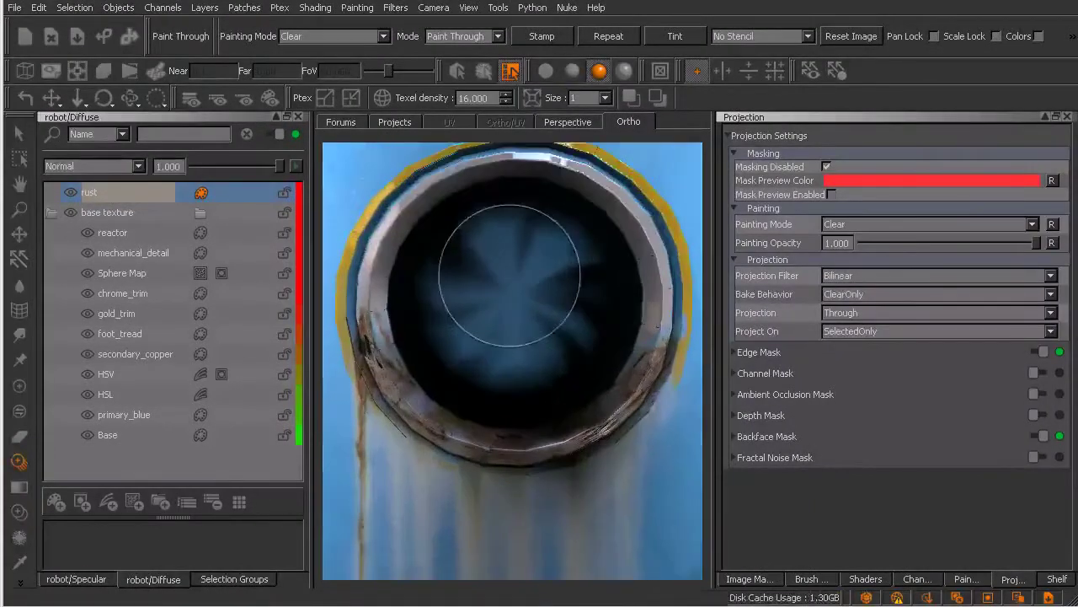
right_click_drag(558, 308, 471, 311)
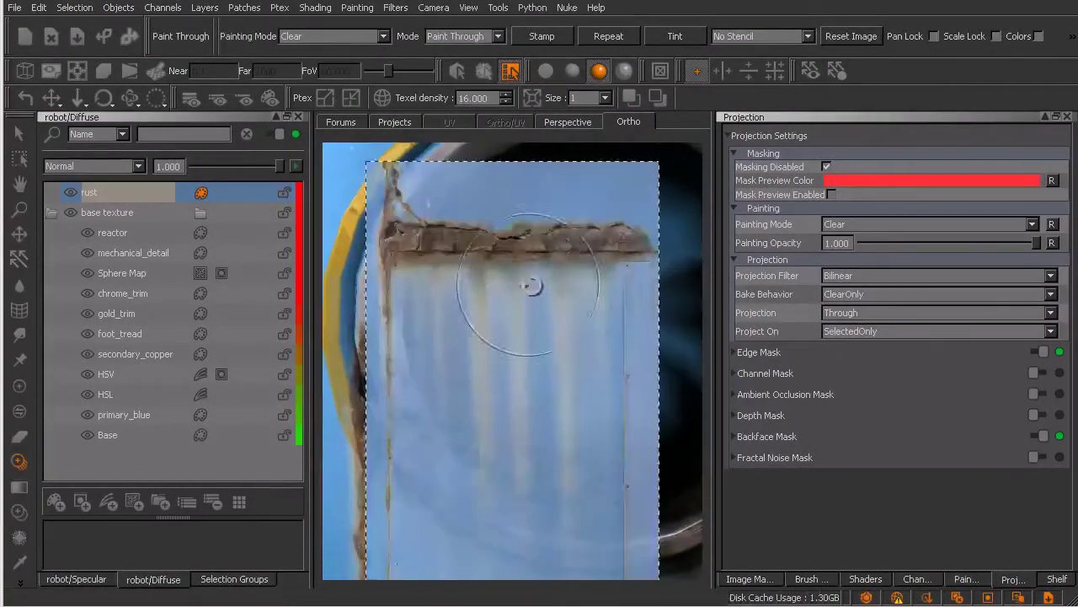
mouse_move(471, 337)
left_mouse_down()
mouse_move(447, 320)
mouse_move(428, 357)
mouse_move(481, 356)
left_mouse_up()
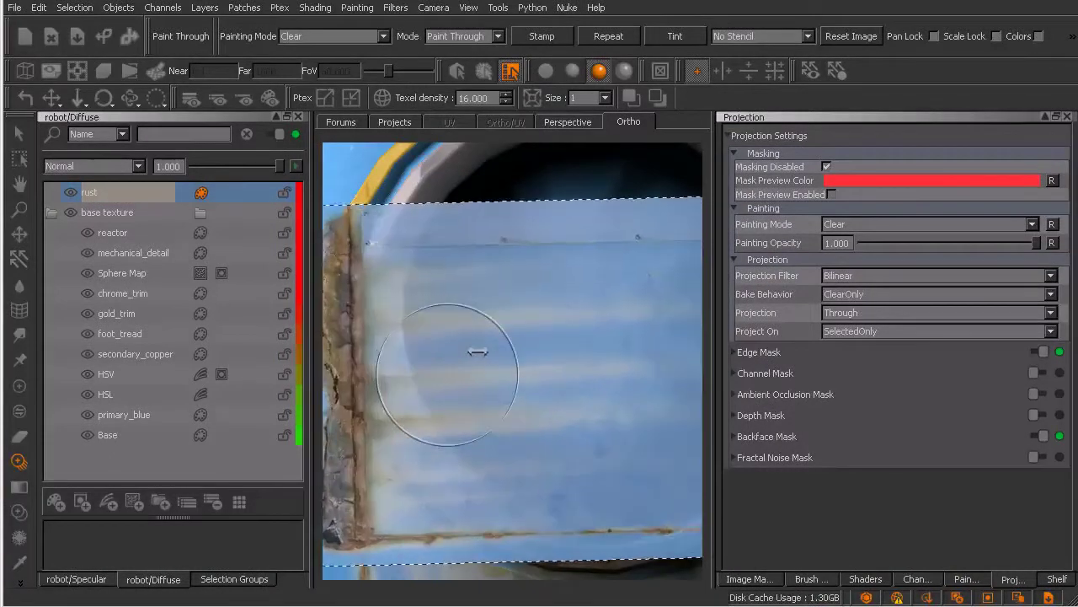
left_click_drag(477, 357, 521, 318)
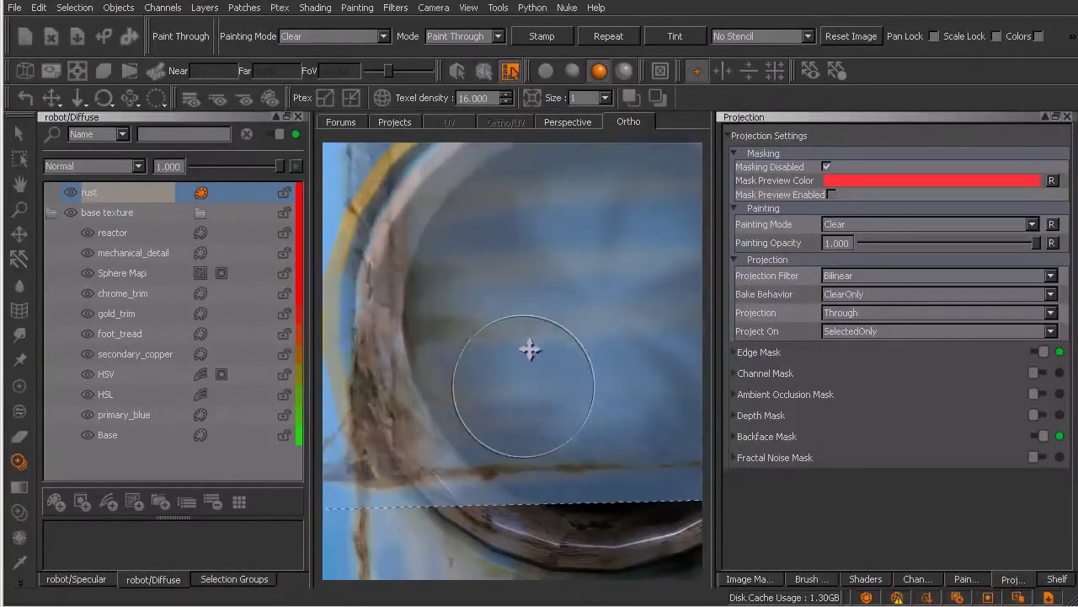
key("r")
left_click_drag(451, 281, 407, 273)
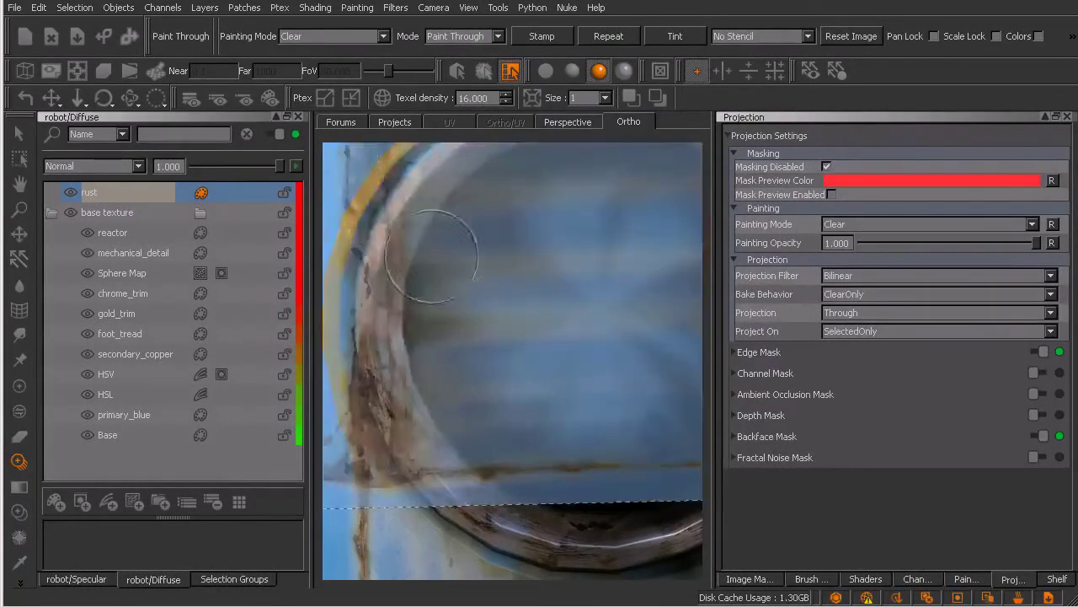
- Set the Paint Through painting mode to Normal and load the stormCloud brush from the Organic Brushes
left_click(312, 37)
left_click(325, 26)
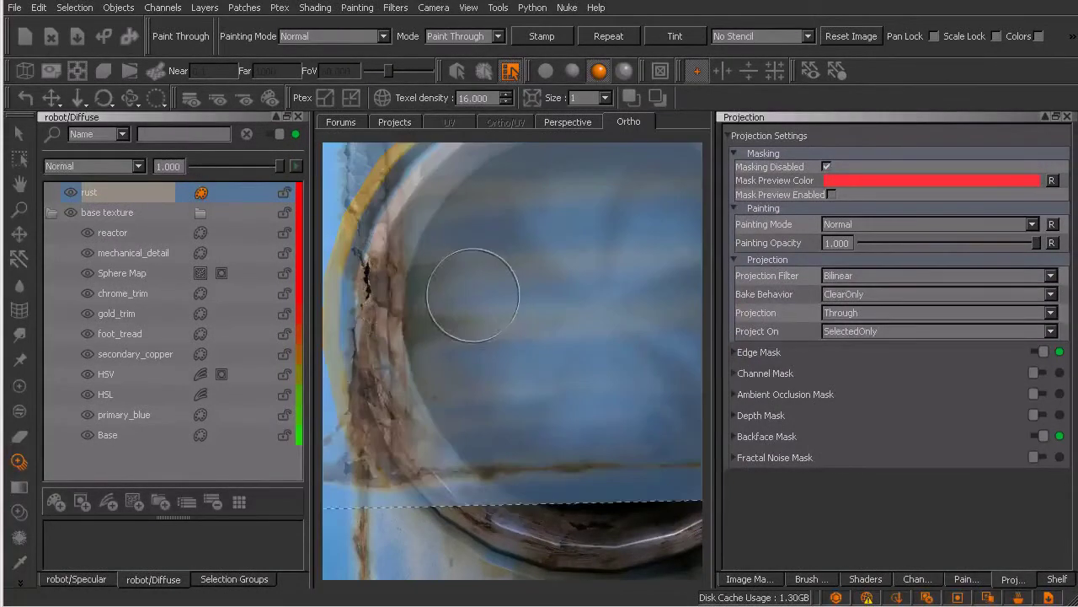
key("b")
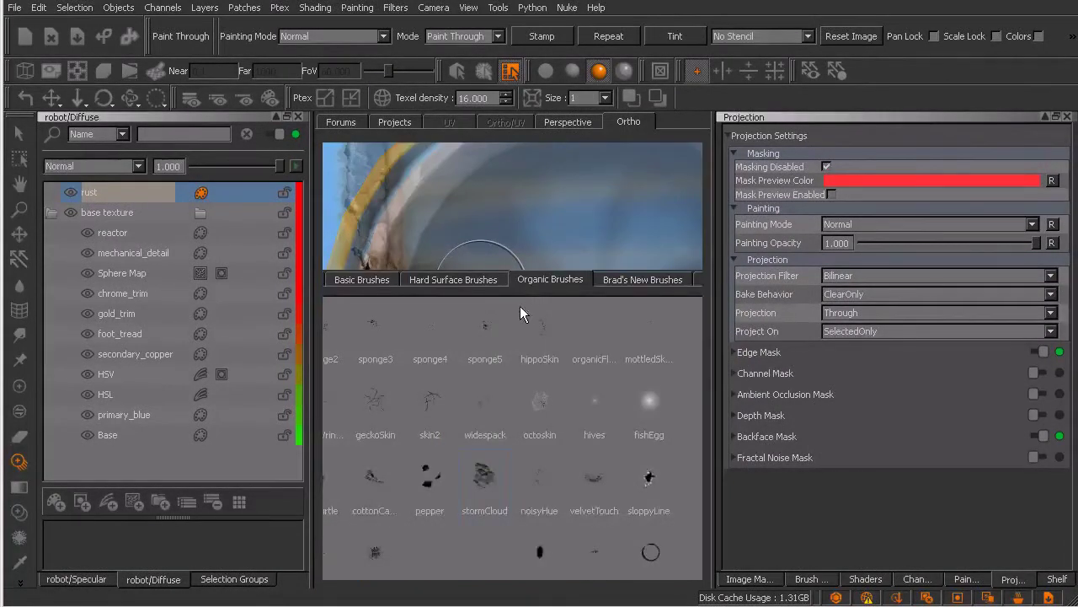
left_click(485, 478)
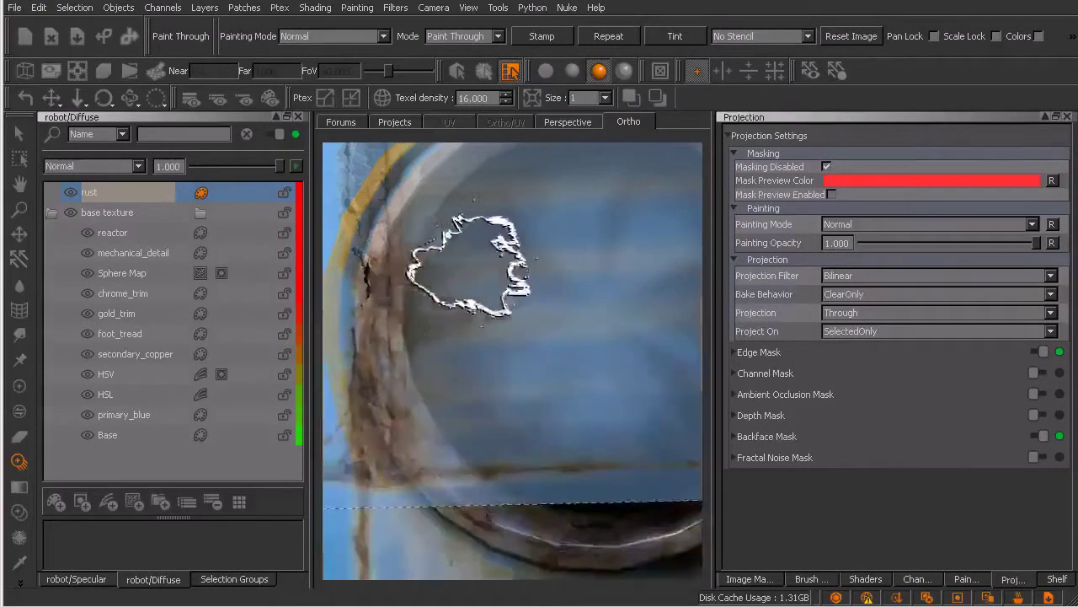
- Shrink the brush and paint cracked rust through the texture up the left side of the socket rim
left_click(451, 287)
left_click_drag(457, 290, 451, 283)
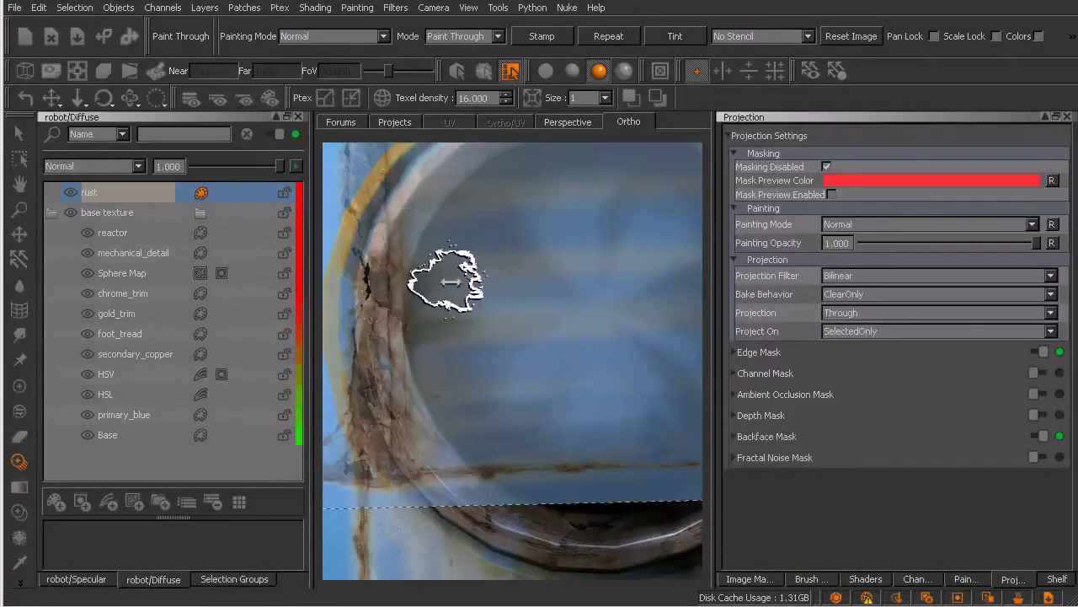
key("ctrl+z")
mouse_move(382, 272)
left_mouse_down()
mouse_move(386, 306)
mouse_move(387, 246)
left_mouse_up()
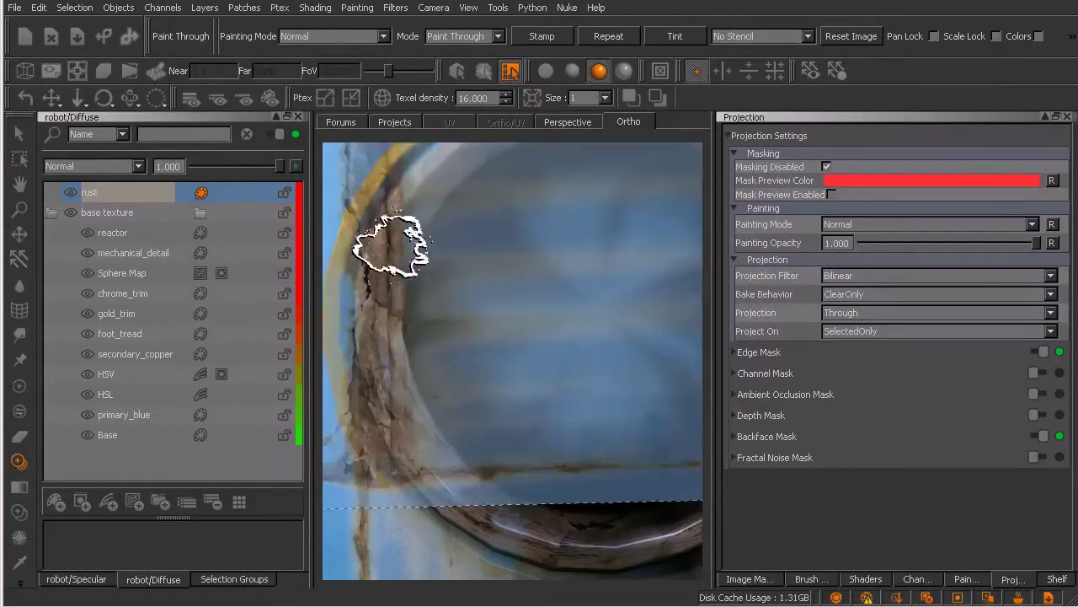
key("e")
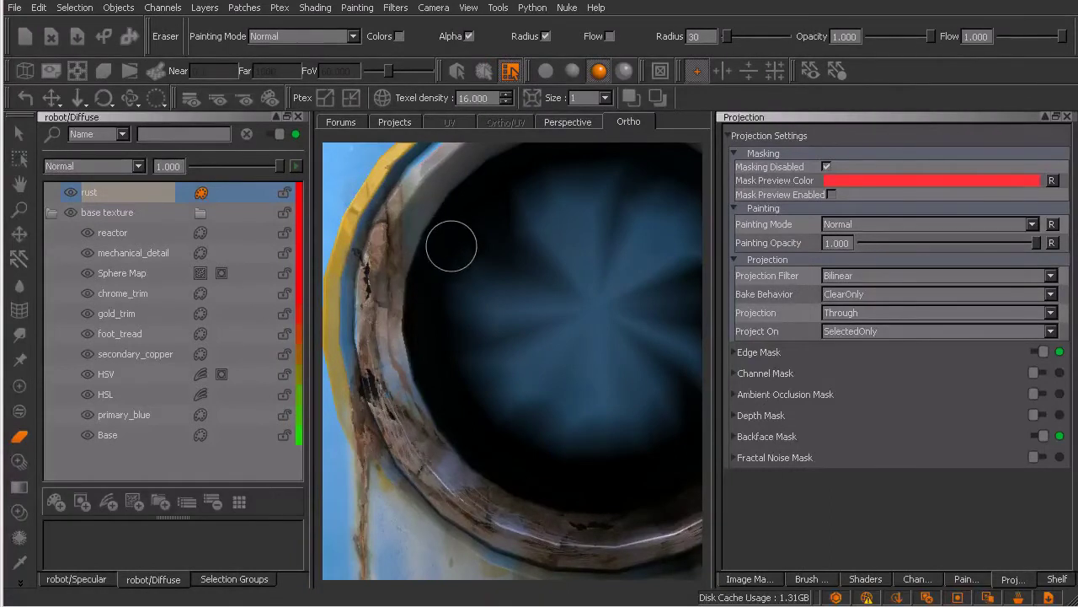
key("ctrl+p")
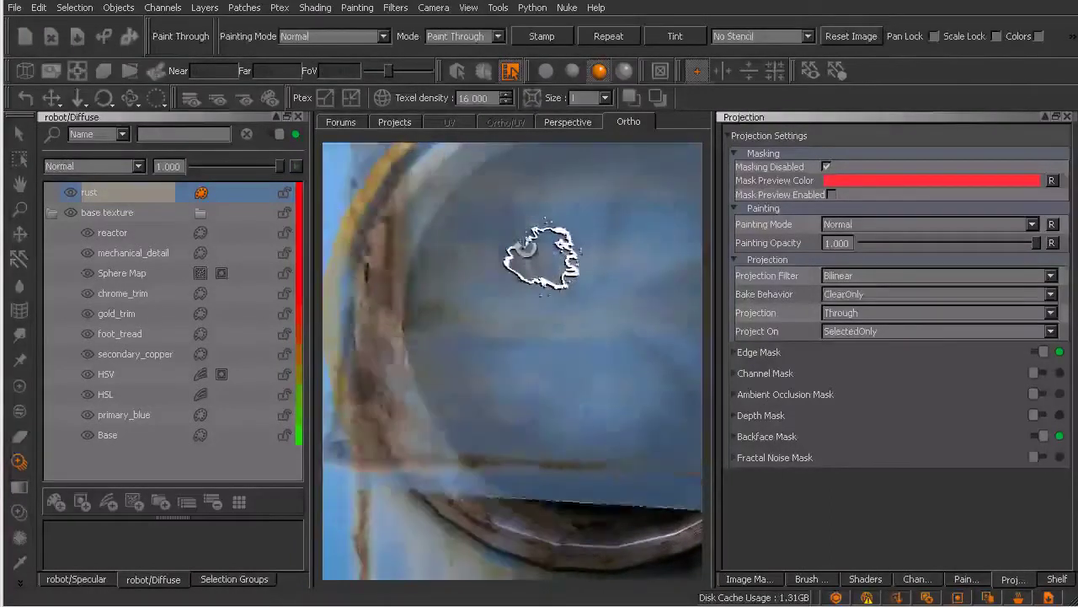
- Paint more rust on the rim's left side, turn the texture diagonally toward the upper-left curve, and save the project
left_click_drag(424, 209, 406, 228)
left_click_drag(399, 234, 395, 243)
left_click_drag(489, 287, 497, 301, "shift")
left_click_drag(379, 299, 381, 294)
mouse_move(503, 262)
left_mouse_down("shift")
mouse_move(518, 225)
mouse_move(589, 260)
mouse_move(602, 289)
mouse_move(569, 246)
mouse_move(446, 161)
mouse_move(549, 301)
left_mouse_up("shift")
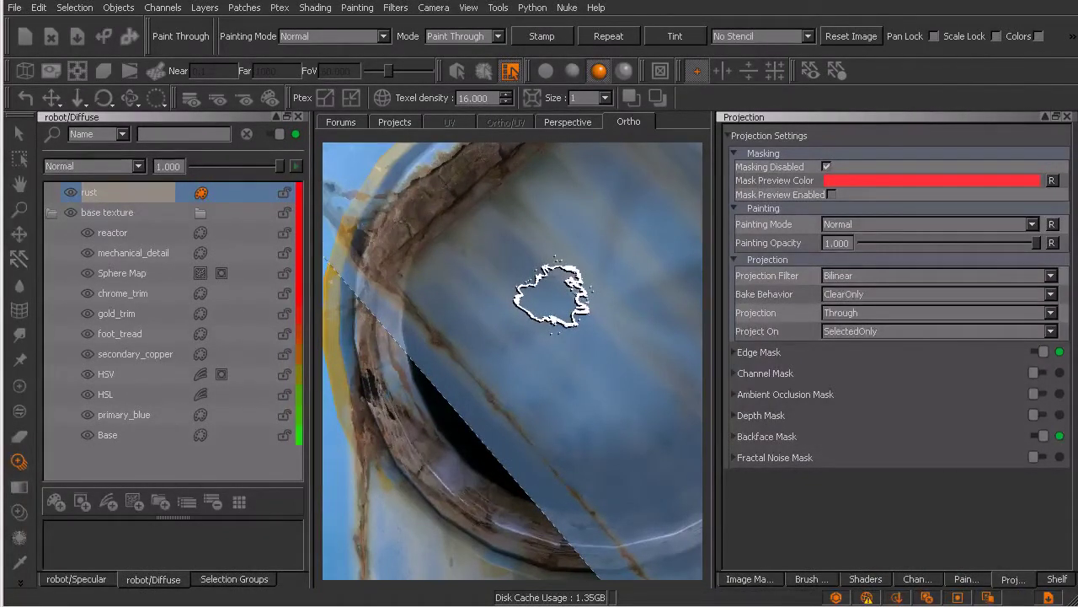
key("ctrl+s")
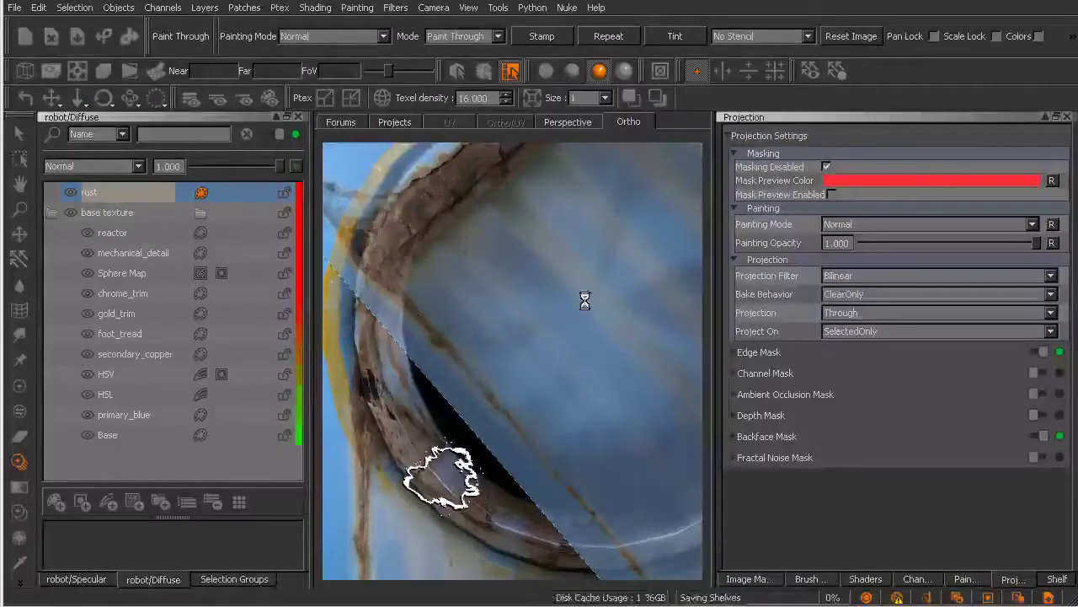
- Realign the rust texture with the rim's upper-left curve and paint rust along that section
middle_click_drag(576, 292, 535, 371, "alt")
right_click_drag(573, 295, 557, 347, "alt")
left_click_drag(556, 347, 539, 365, "shift")
mouse_move(509, 256)
left_mouse_down("shift")
mouse_move(504, 288)
mouse_move(555, 301)
left_mouse_up("shift")
left_click_drag(438, 228, 487, 198)
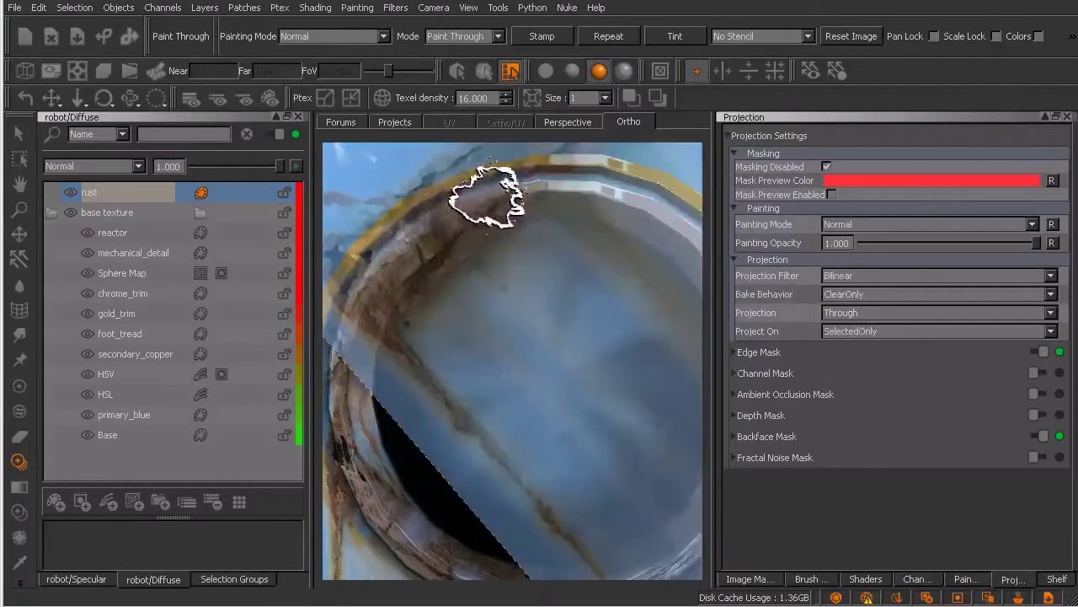
- Rotate and shift the rust texture along the top and upper-right rim, painting rust onto each section
mouse_move(612, 367)
left_mouse_down("ctrl")
mouse_move(601, 369)
mouse_move(599, 325)
mouse_move(630, 275)
mouse_move(590, 357)
mouse_move(595, 386)
left_mouse_up("ctrl")
mouse_move(508, 204)
left_mouse_down()
mouse_move(497, 203)
mouse_move(527, 194)
left_mouse_up()
mouse_move(621, 359)
left_mouse_down("ctrl")
mouse_move(658, 317)
mouse_move(573, 378)
mouse_move(541, 378)
left_mouse_up("ctrl")
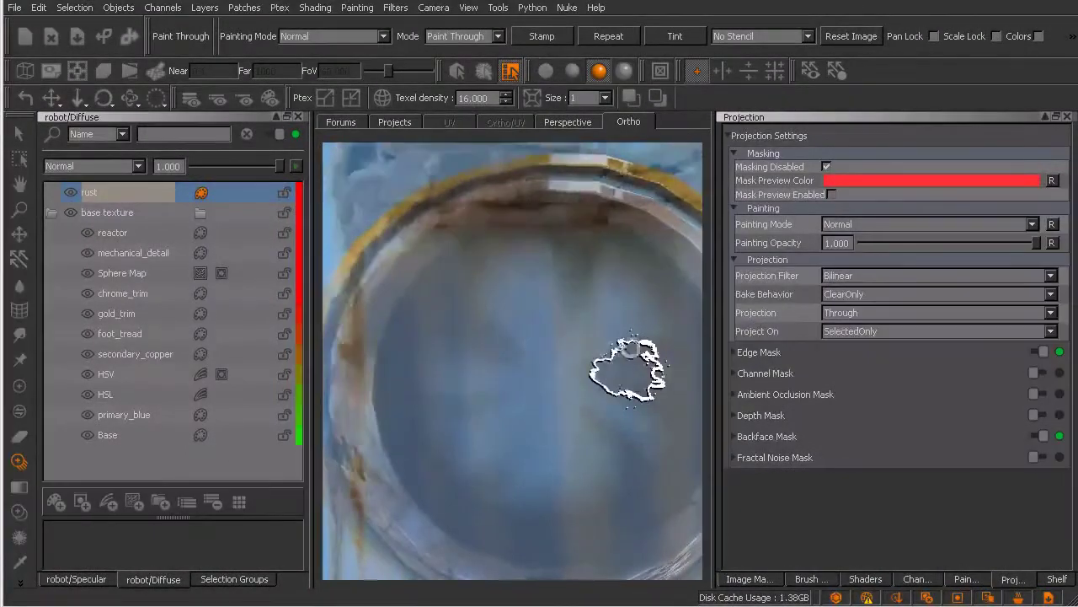
left_click_drag(591, 198, 596, 195)
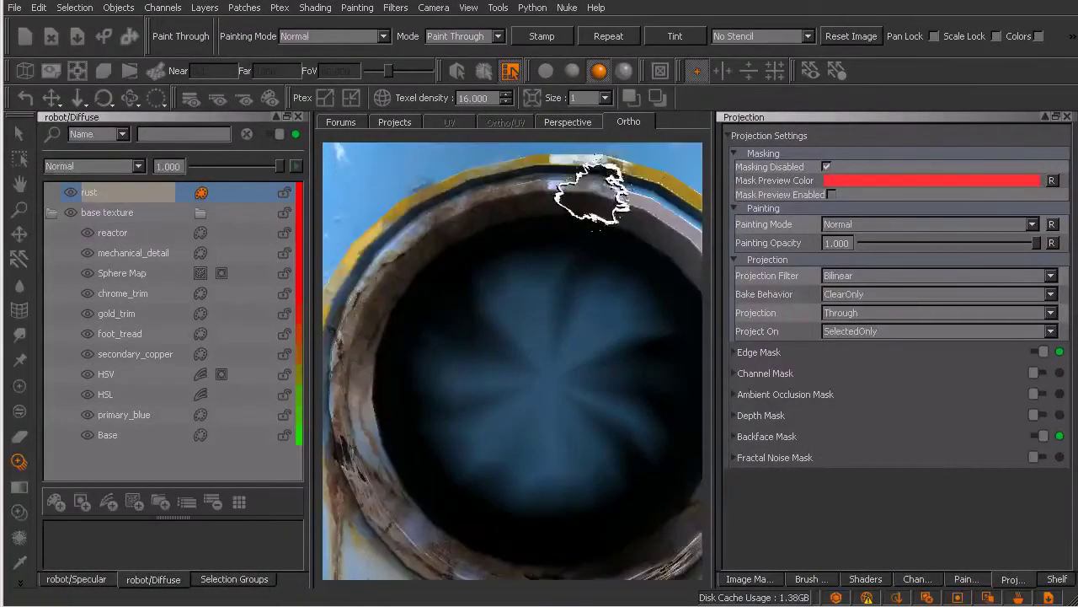
mouse_move(634, 393)
left_mouse_down("ctrl")
mouse_move(575, 385)
mouse_move(668, 359)
mouse_move(621, 426)
mouse_move(609, 385)
left_mouse_up("ctrl")
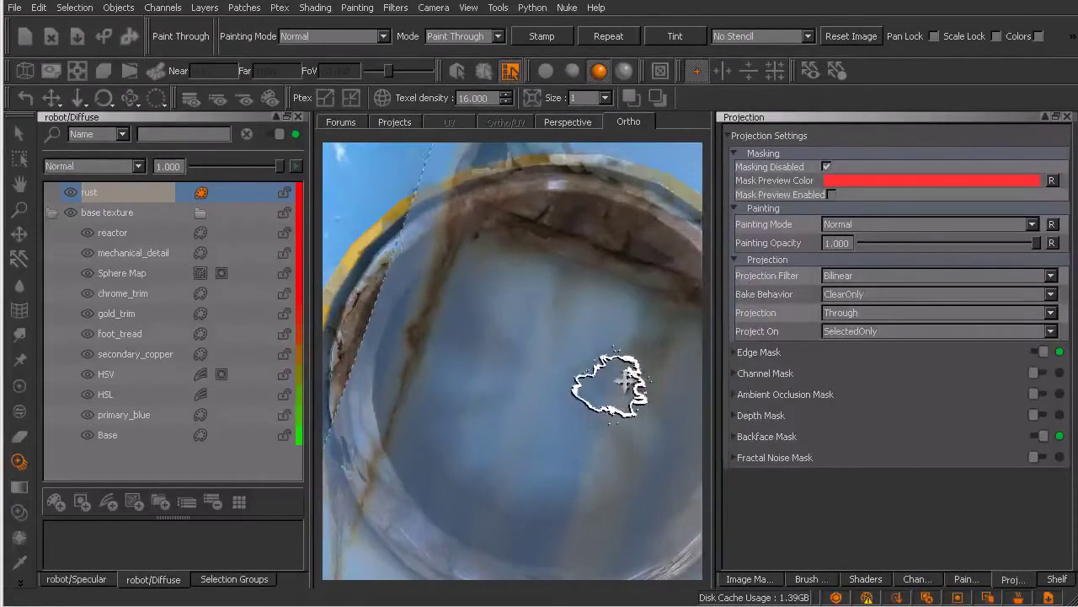
left_click_drag(661, 234, 675, 241)
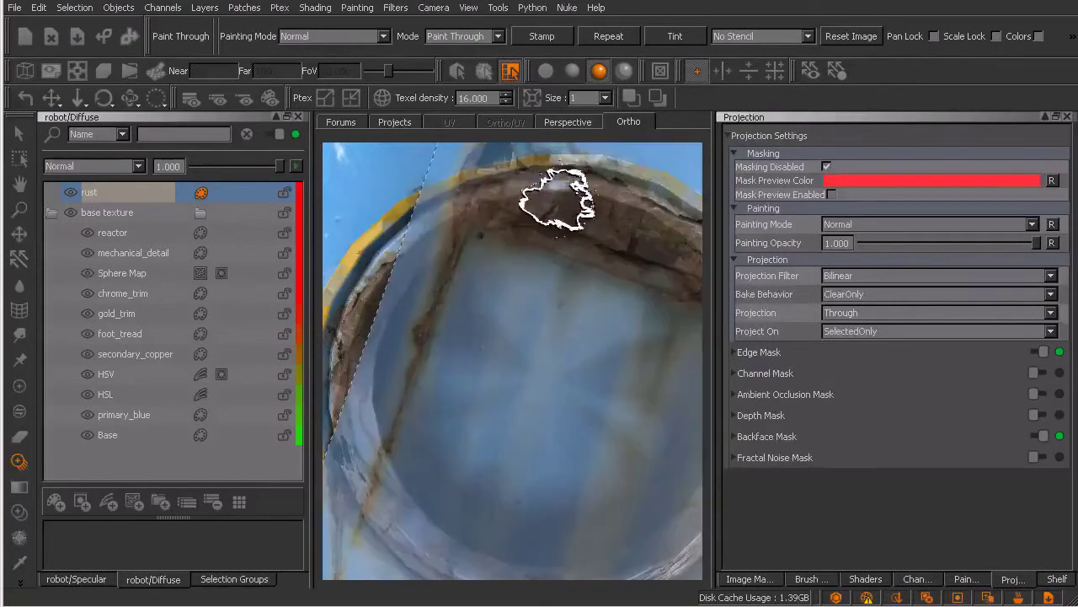
key("e")
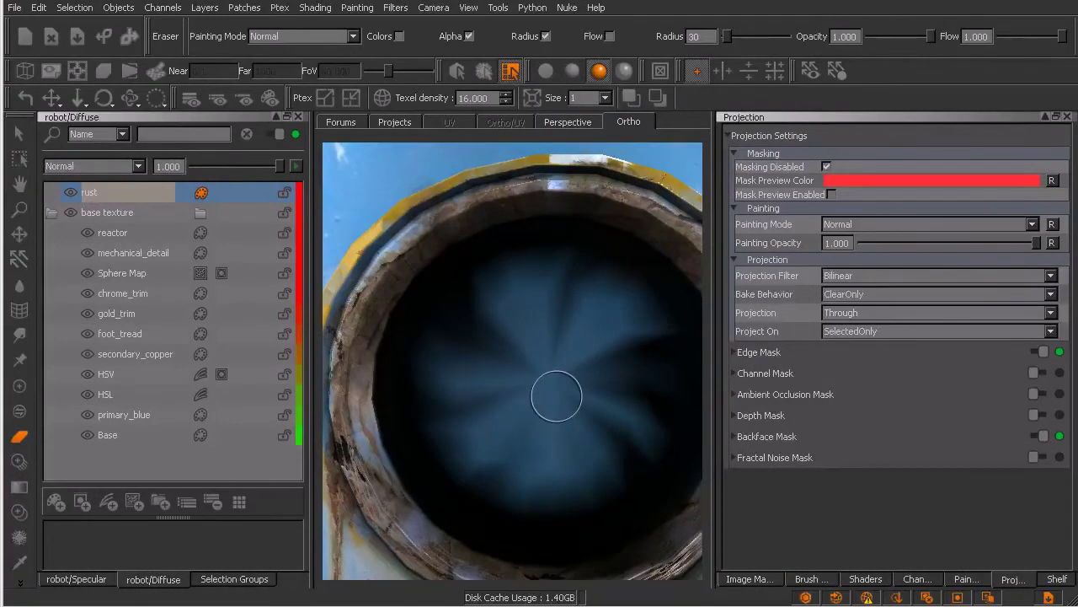
- Examine the rusted socket and its leak streaks from several angles around the robot's body
middle_click_drag(607, 304, 583, 394)
right_click_drag(583, 394, 532, 409, "alt")
middle_click_drag(549, 433, 600, 334, "alt")
right_click_drag(600, 334, 518, 379, "alt")
left_click_drag(518, 378, 584, 375, "alt")
middle_click_drag(509, 396, 549, 414, "alt")
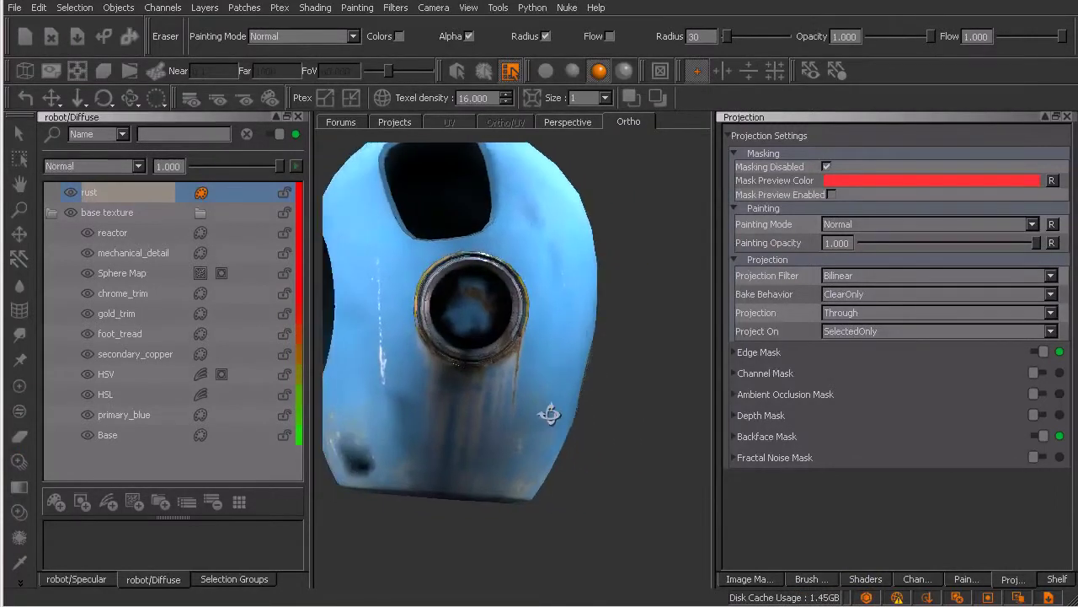
mouse_move(489, 394)
middle_mouse_down()
mouse_move(646, 413)
mouse_move(528, 397)
middle_mouse_up()
middle_click_drag(600, 380, 500, 409, "alt")
left_click_drag(622, 417, 499, 421, "alt")
mouse_move(609, 440)
middle_mouse_down()
mouse_move(573, 429)
mouse_move(578, 397)
mouse_move(598, 393)
mouse_move(517, 288)
middle_mouse_up()
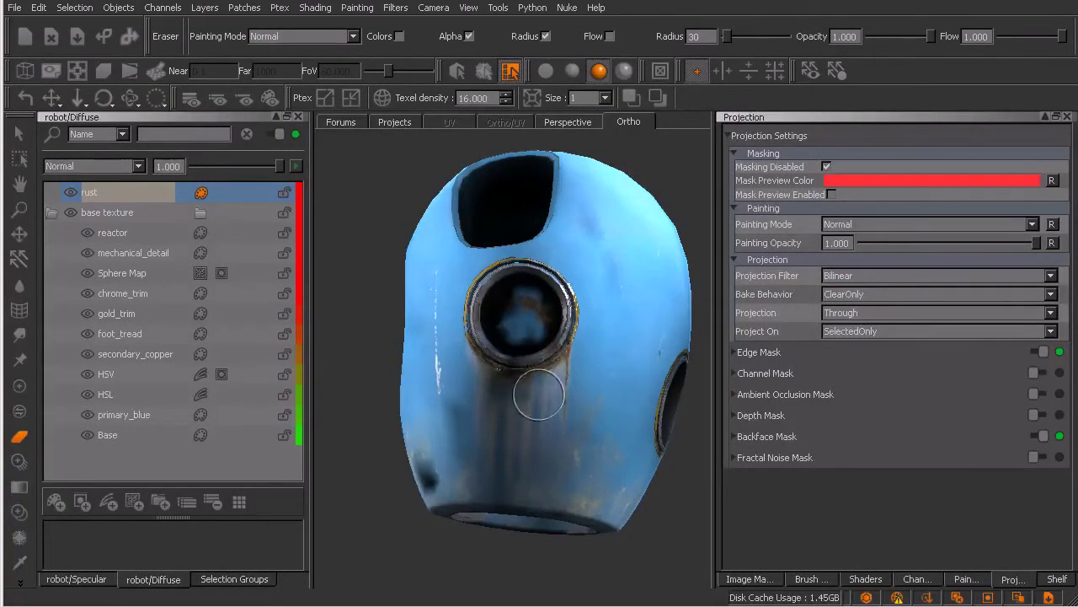
left_click_drag(638, 389, 532, 413, "alt")
mouse_move(593, 416)
middle_mouse_down("alt")
mouse_move(539, 399)
mouse_move(578, 385)
mouse_move(460, 385)
mouse_move(551, 388)
mouse_move(607, 371)
mouse_move(615, 354)
middle_mouse_up("alt")
- Set the Projection option to Front for work on the clean socket on the robot's other side
left_click(842, 312)
left_click(840, 313)
right_click_drag(509, 365, 527, 399, "alt")
middle_click_drag(526, 399, 564, 396, "alt")
left_click_drag(598, 404, 612, 410, "alt")
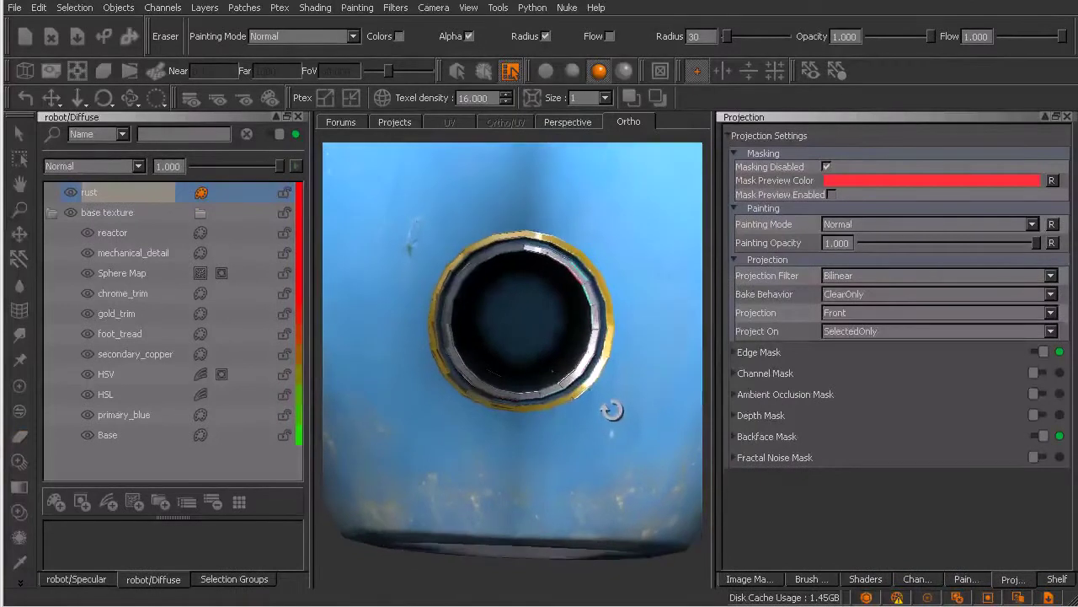
scroll(584, 414, "up", 3)
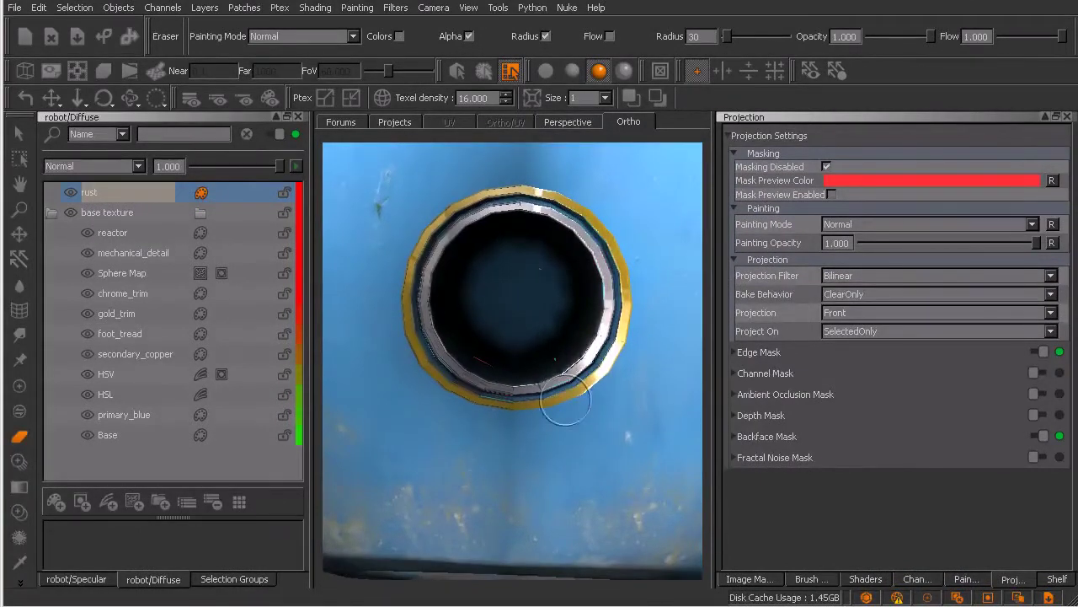
- Return to Paint Through and rotate the rust texture upright, placing its cracked band across the clean socket
key("t")
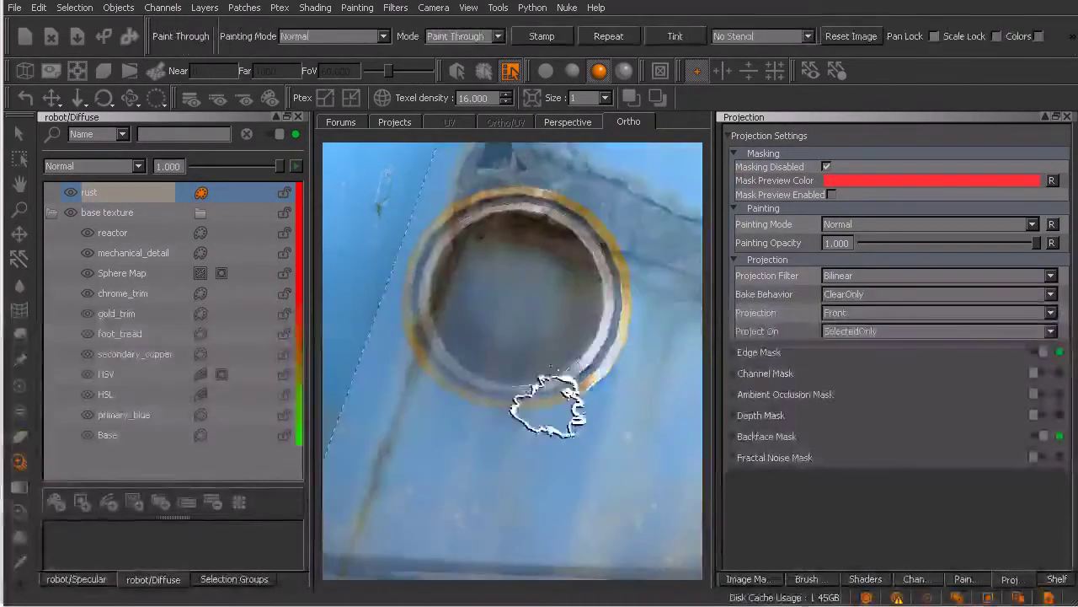
mouse_move(533, 385)
left_mouse_down("ctrl")
mouse_move(597, 394)
mouse_move(481, 428)
left_mouse_up("ctrl")
mouse_move(629, 459)
left_mouse_down("shift")
mouse_move(529, 436)
mouse_move(583, 423)
mouse_move(576, 397)
left_mouse_up("shift")
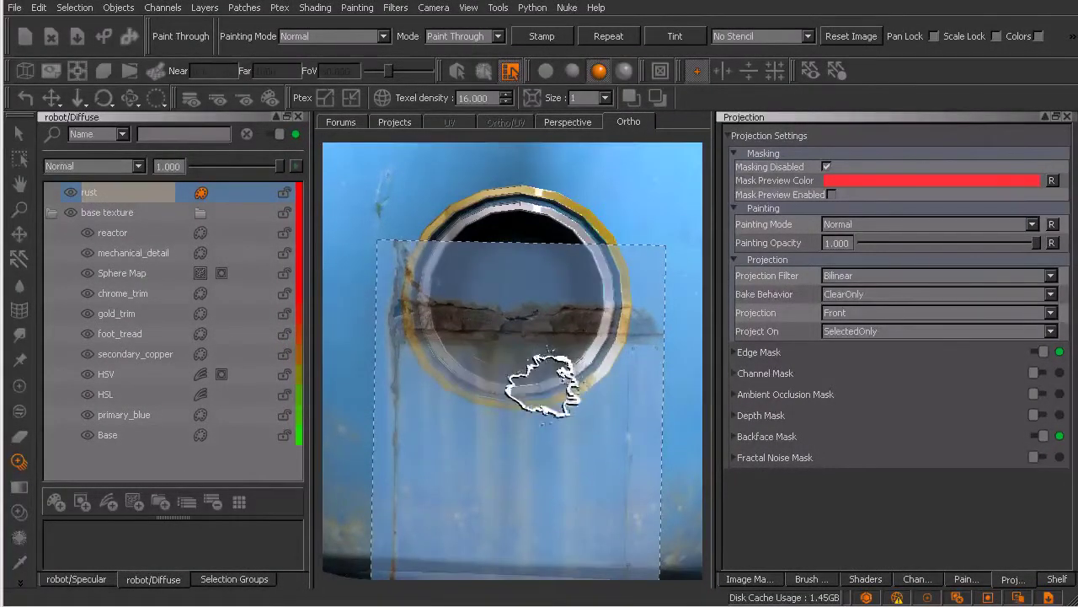
- Choose the Hard100 basic brush and scale the rust texture down to match the socket's width
key("k")
left_click(425, 385)
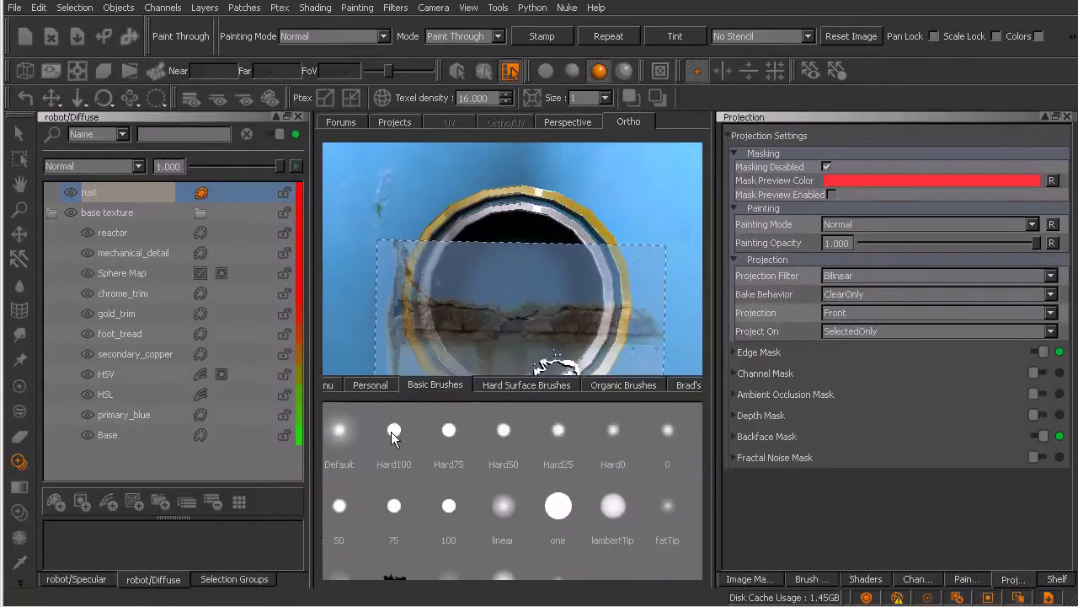
left_click(393, 431)
mouse_move(621, 399)
left_mouse_down("shift")
mouse_move(609, 401)
mouse_move(614, 392)
mouse_move(588, 430)
mouse_move(595, 418)
left_mouse_up("shift")
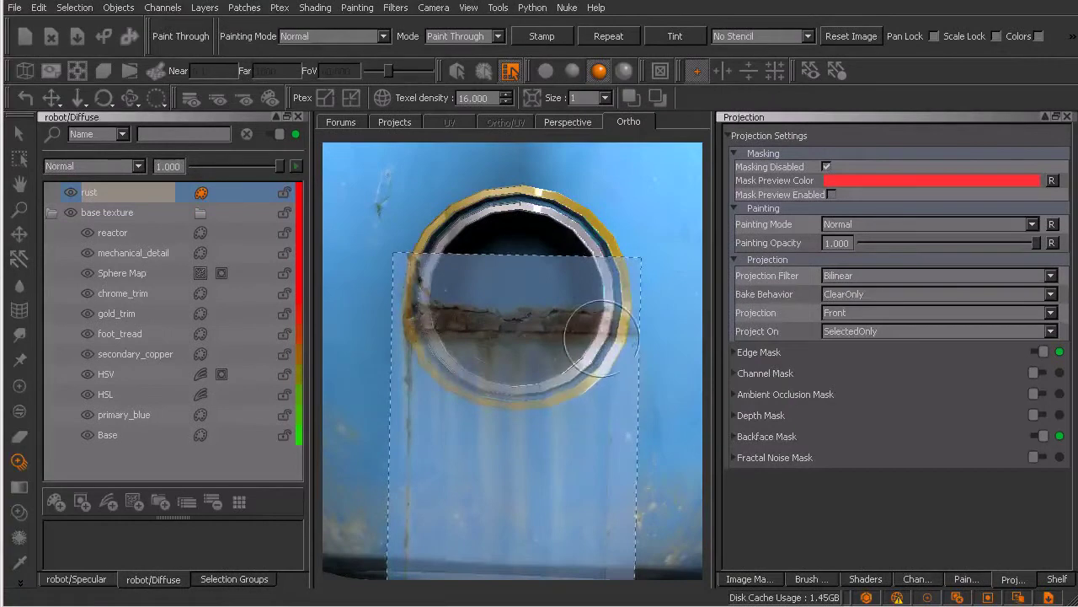
- Paint the cracked rust band through across the socket's lower rim and the leak streaks down the body to its base
left_click_drag(601, 338, 577, 342)
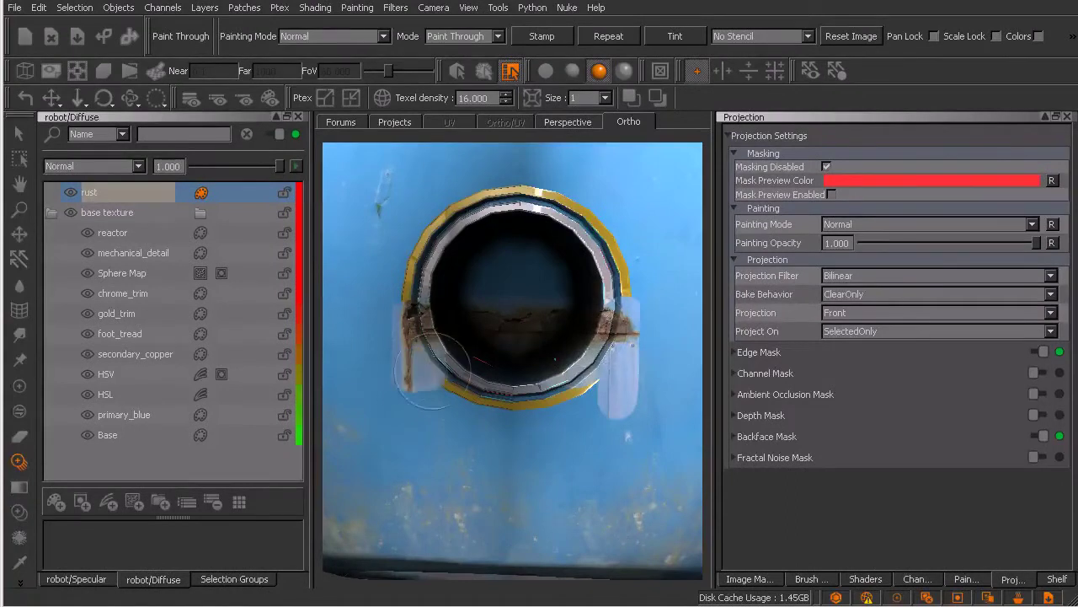
mouse_move(623, 391)
left_mouse_down()
mouse_move(396, 413)
mouse_move(544, 422)
mouse_move(463, 433)
left_mouse_up()
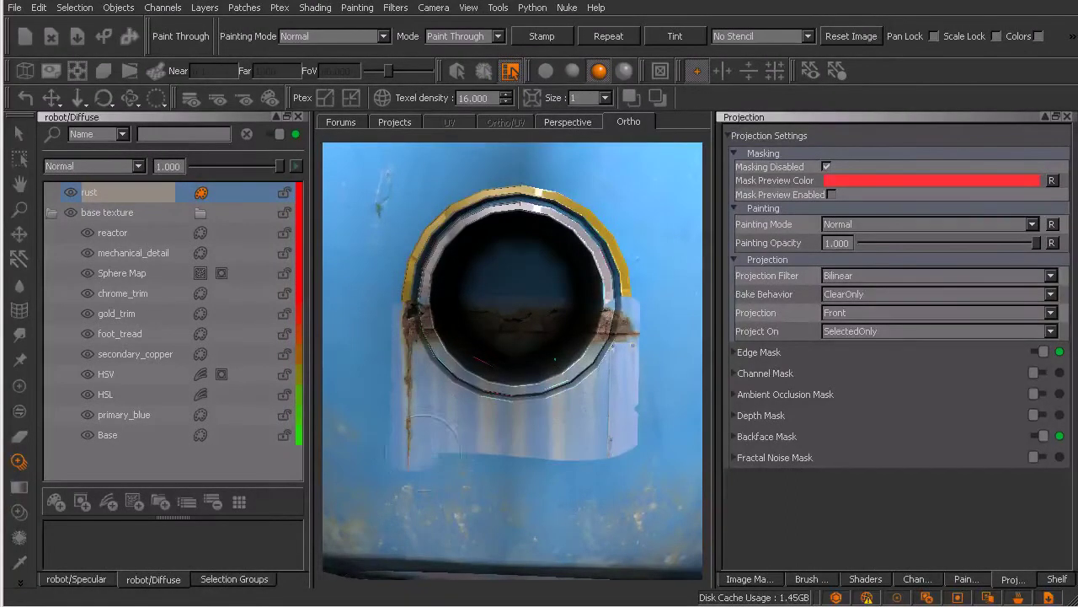
left_click_drag(576, 481, 444, 472)
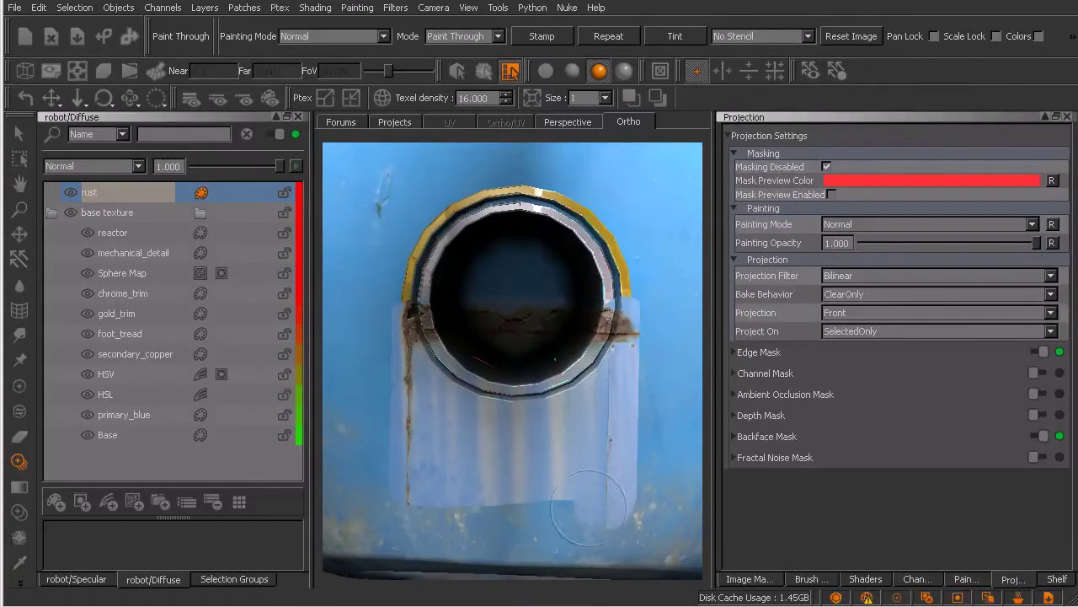
left_click_drag(423, 526, 577, 531)
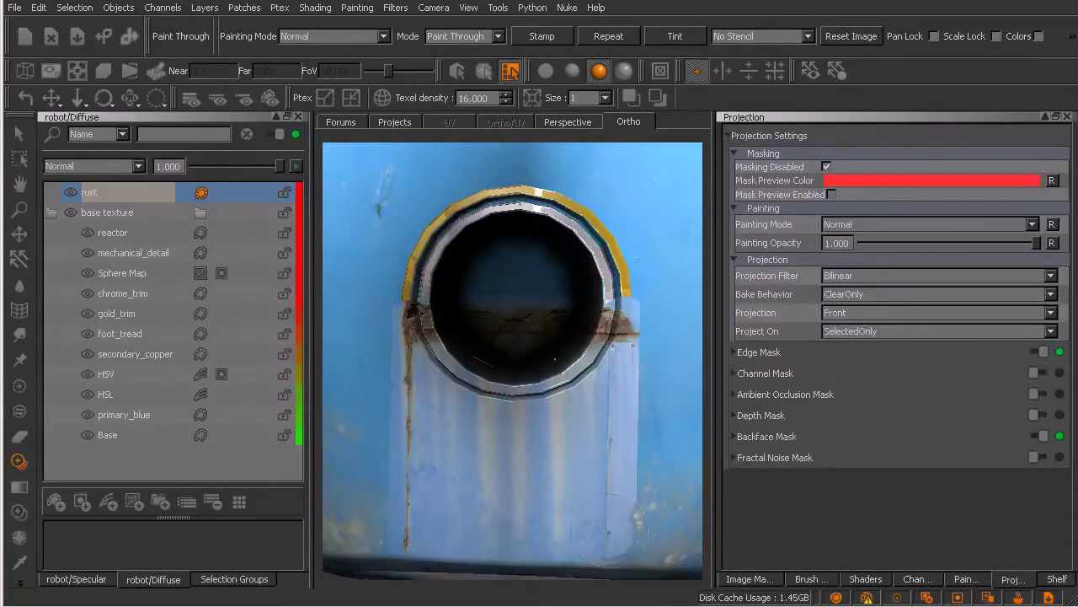
- With Slerp in Pull mode at radius 256, bend the painted rust band around the lower half of the socket's rim
left_click(18, 335)
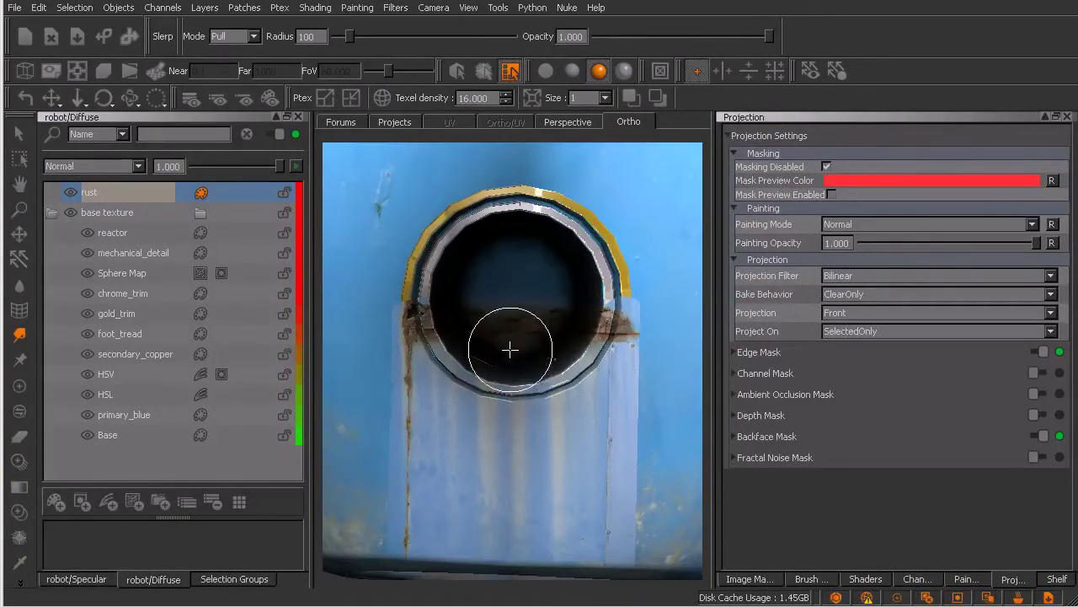
mouse_move(513, 351)
left_mouse_down()
mouse_move(532, 351)
mouse_move(524, 339)
mouse_move(474, 339)
mouse_move(561, 331)
mouse_move(513, 339)
mouse_move(519, 379)
mouse_move(534, 379)
mouse_move(545, 358)
left_mouse_up()
key("r")
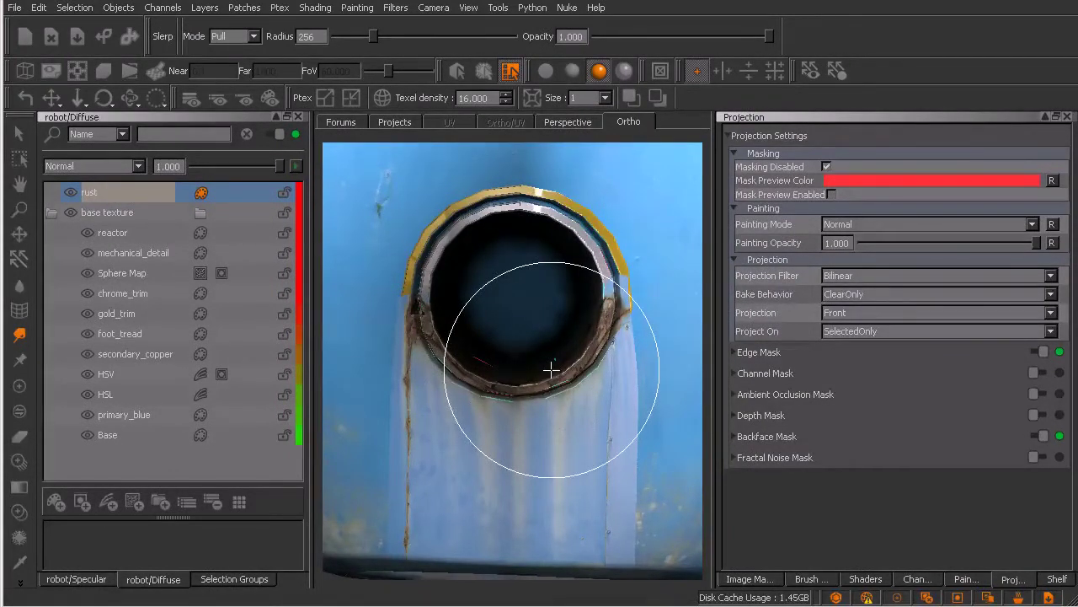
- Inspect the rusted arm socket and the streaks beneath it on the whole robot body
key("ctrl+shift+c")
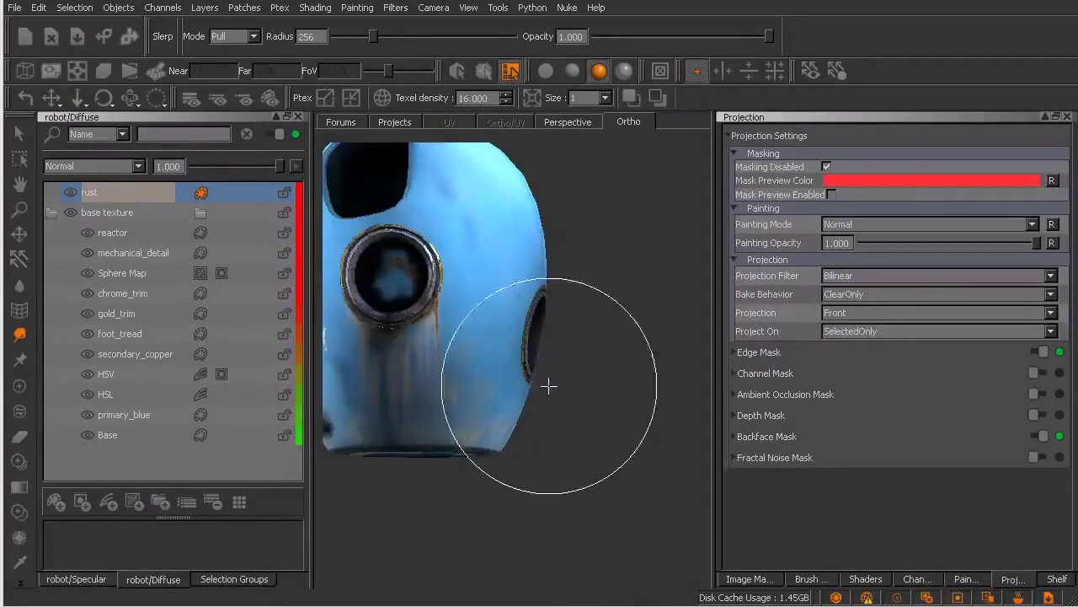
mouse_move(464, 361)
middle_mouse_down()
mouse_move(566, 404)
mouse_move(572, 390)
mouse_move(523, 399)
mouse_move(493, 449)
middle_mouse_up()
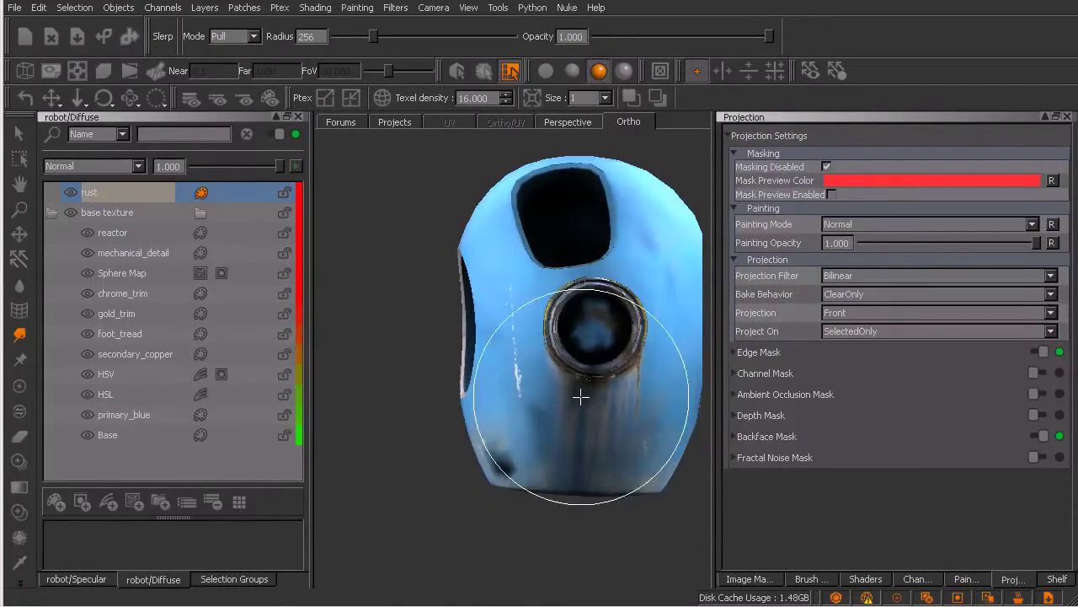
middle_click_drag(615, 403, 578, 409)
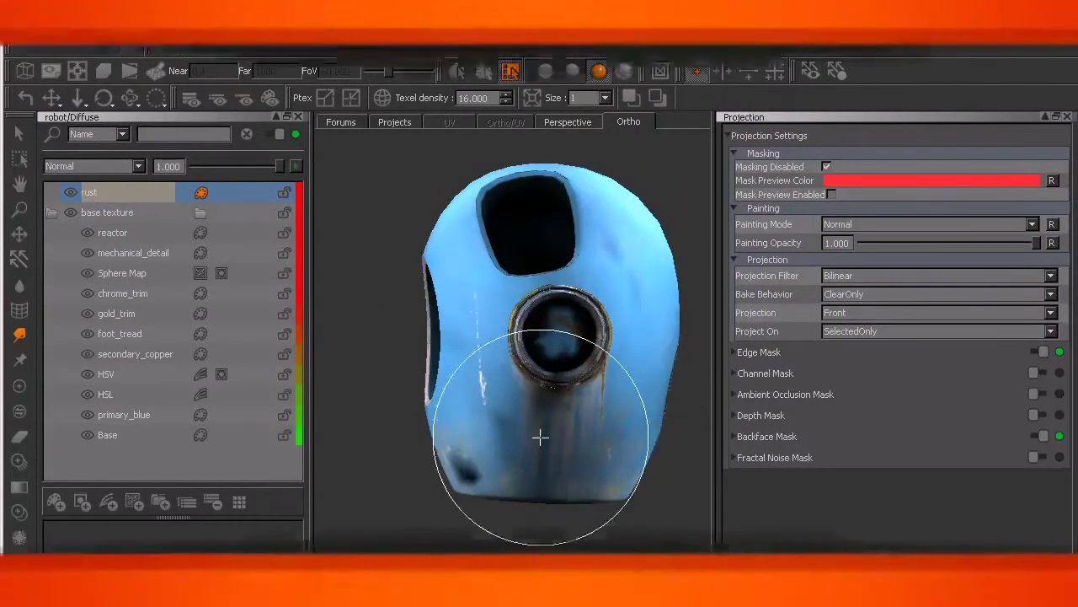